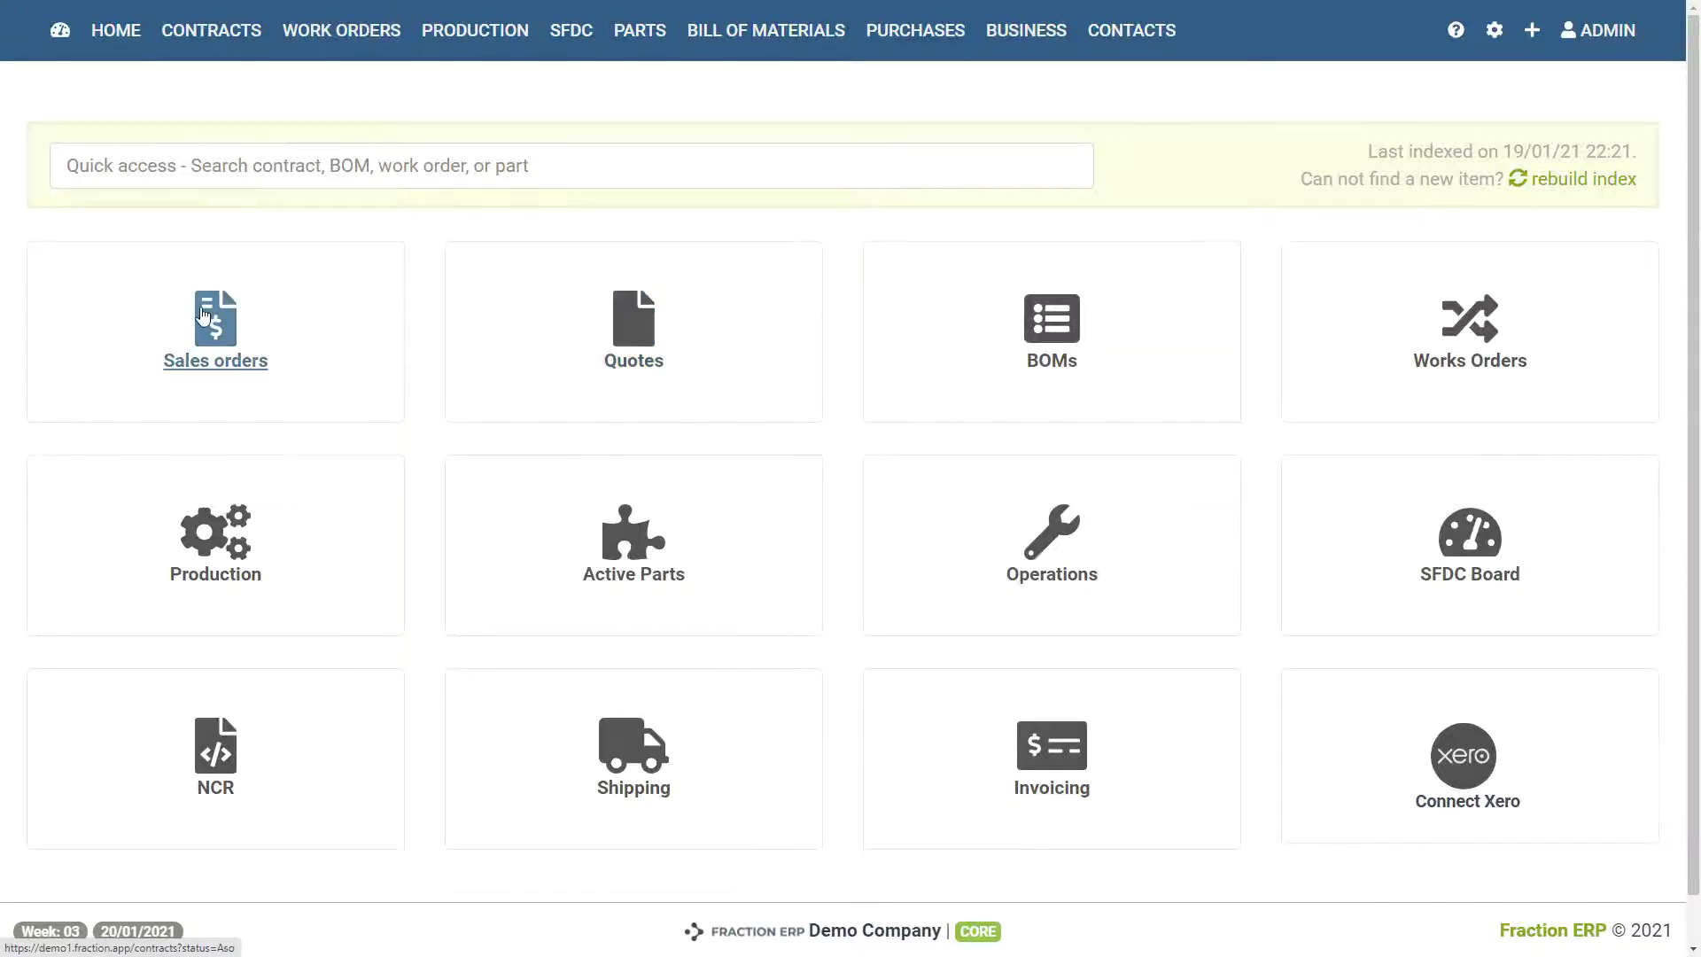
Browse the sales orders, the quotes filtered to open ones, and the blank new contract form without creating a contract
click(203, 315)
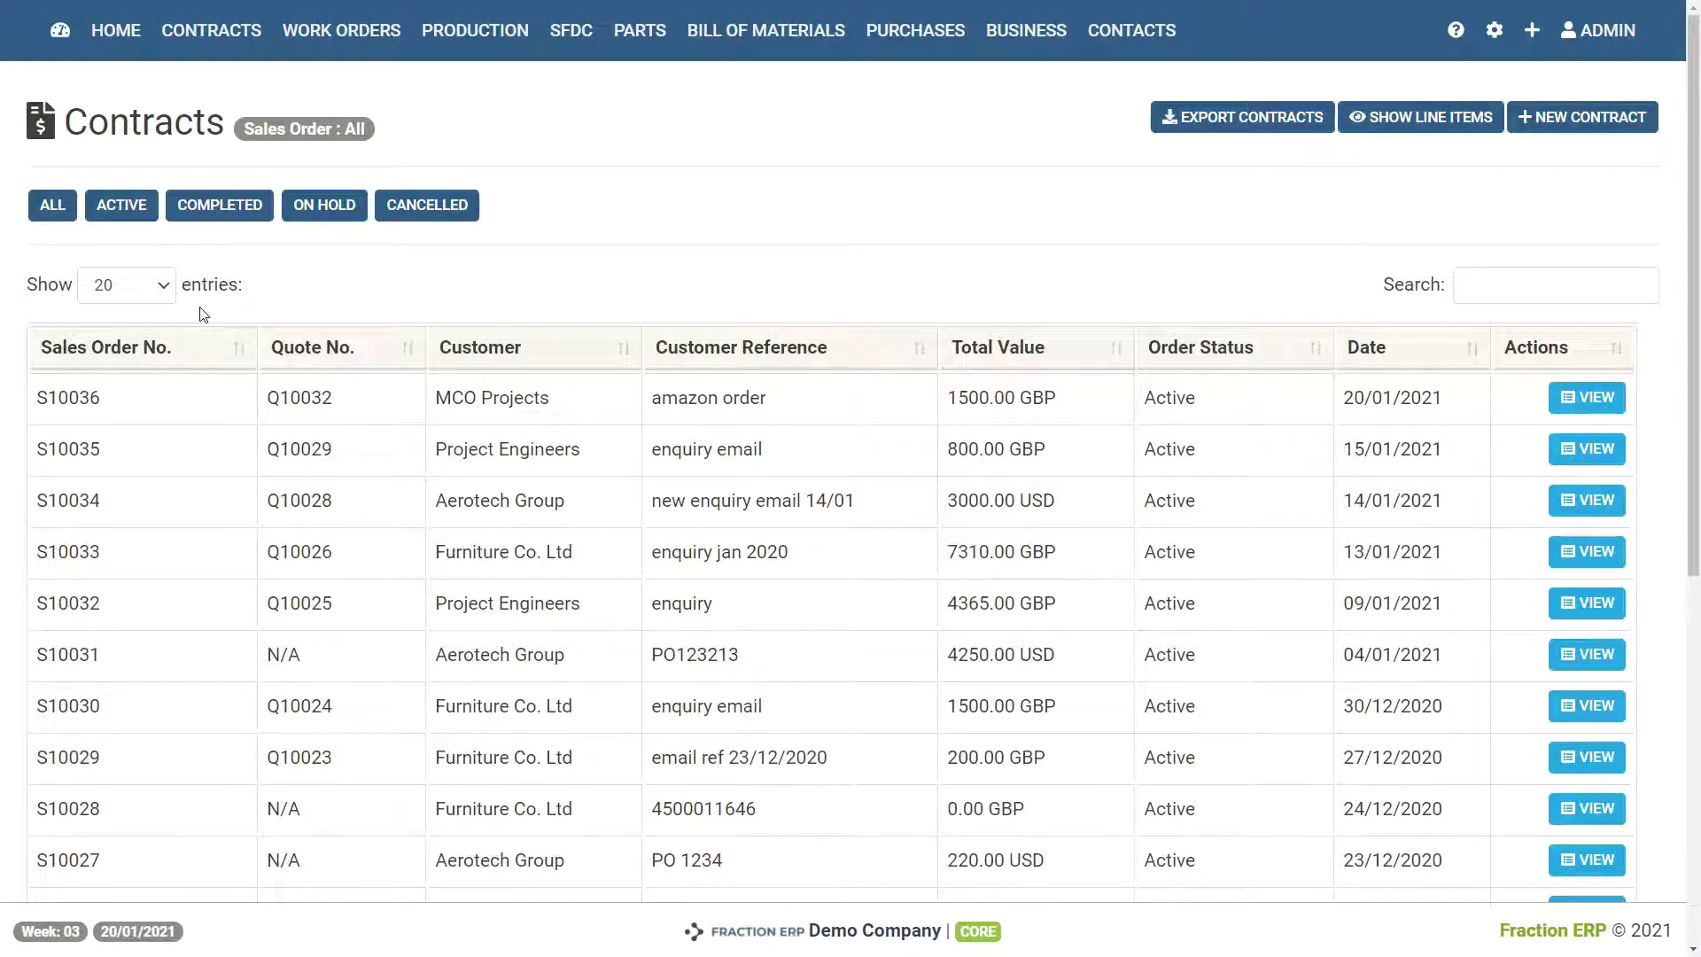
click(211, 41)
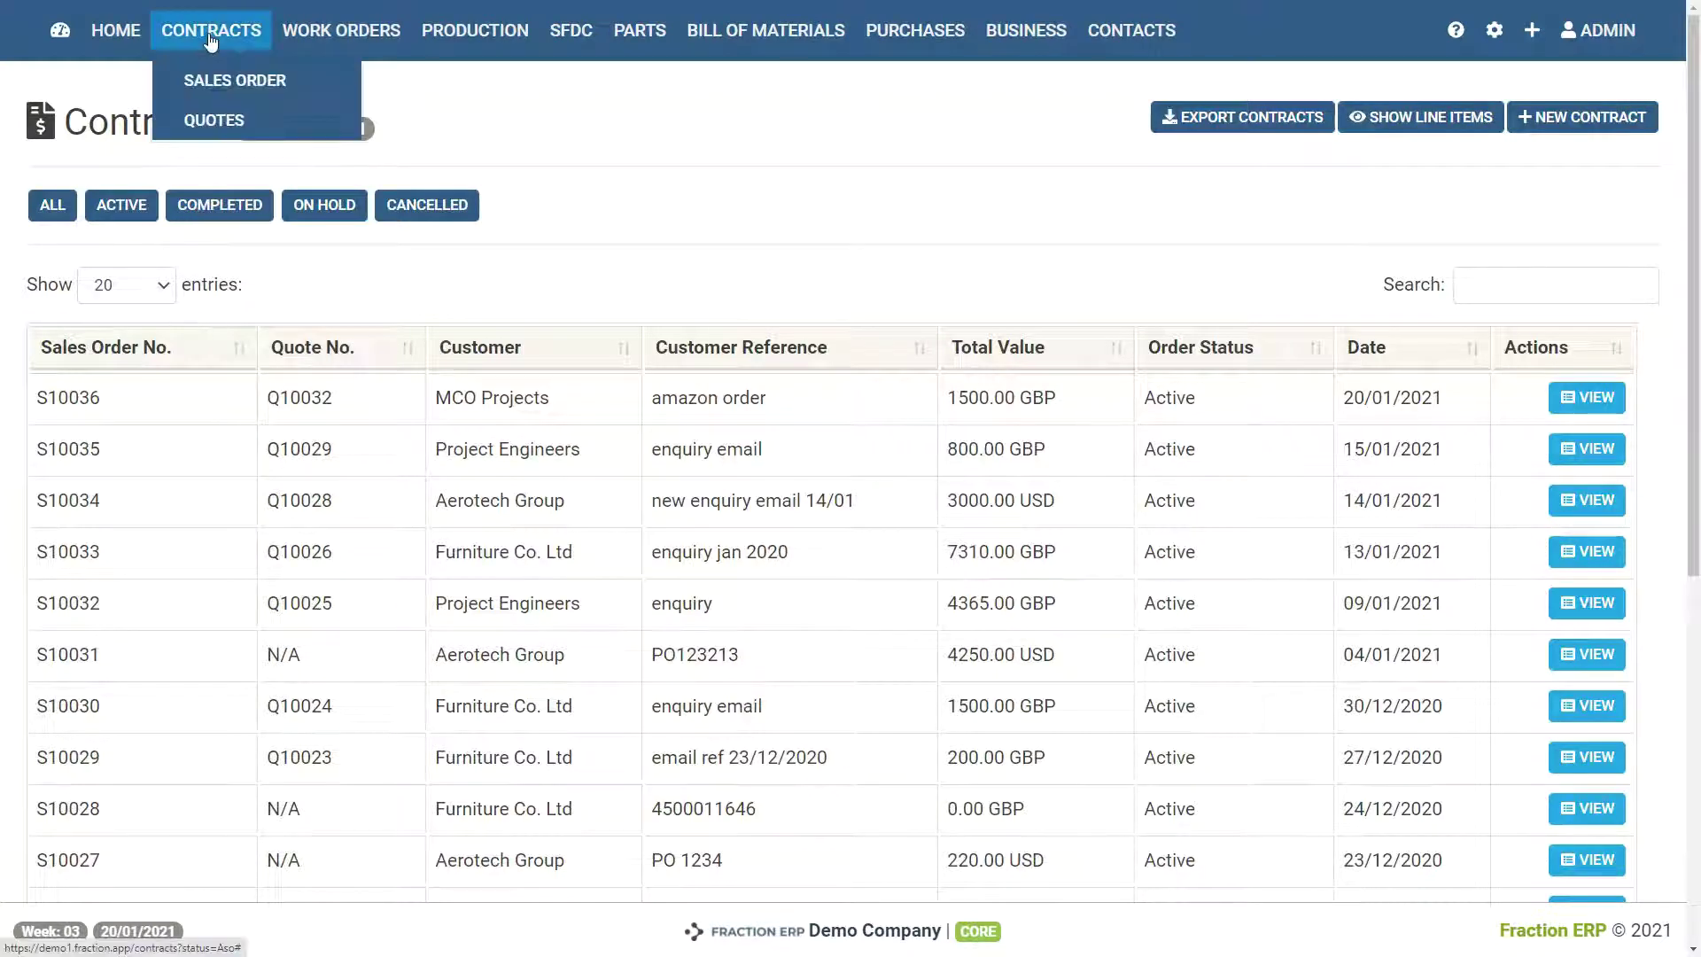
click(217, 120)
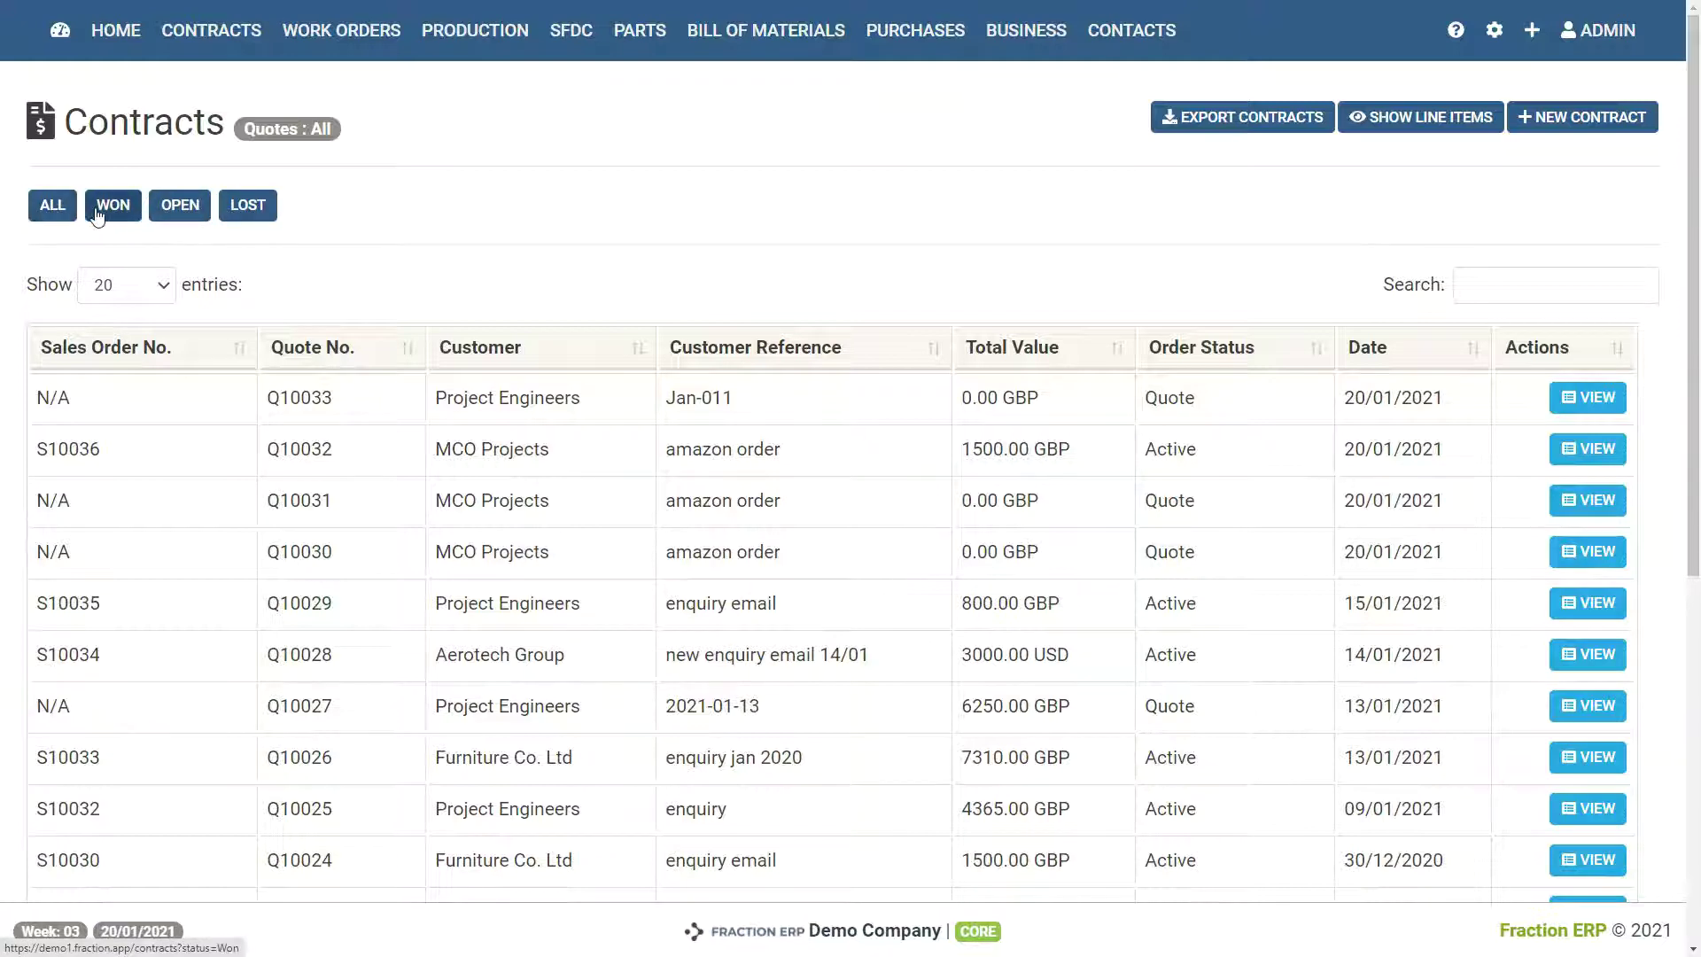
click(166, 213)
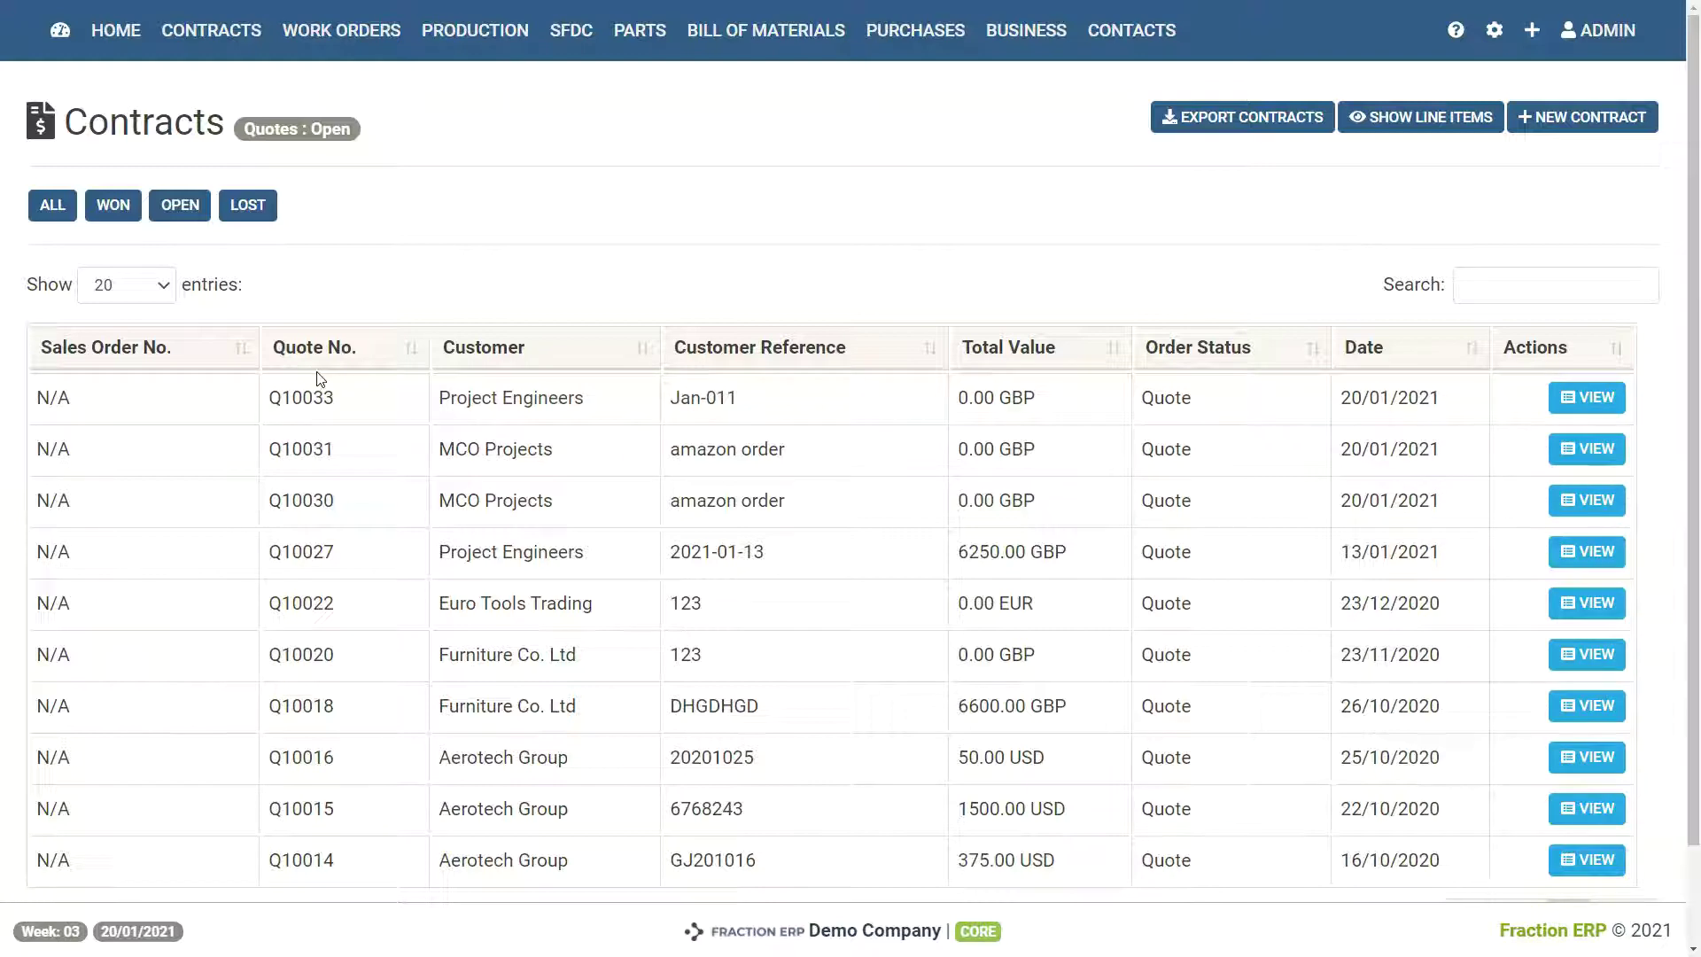
click(1588, 125)
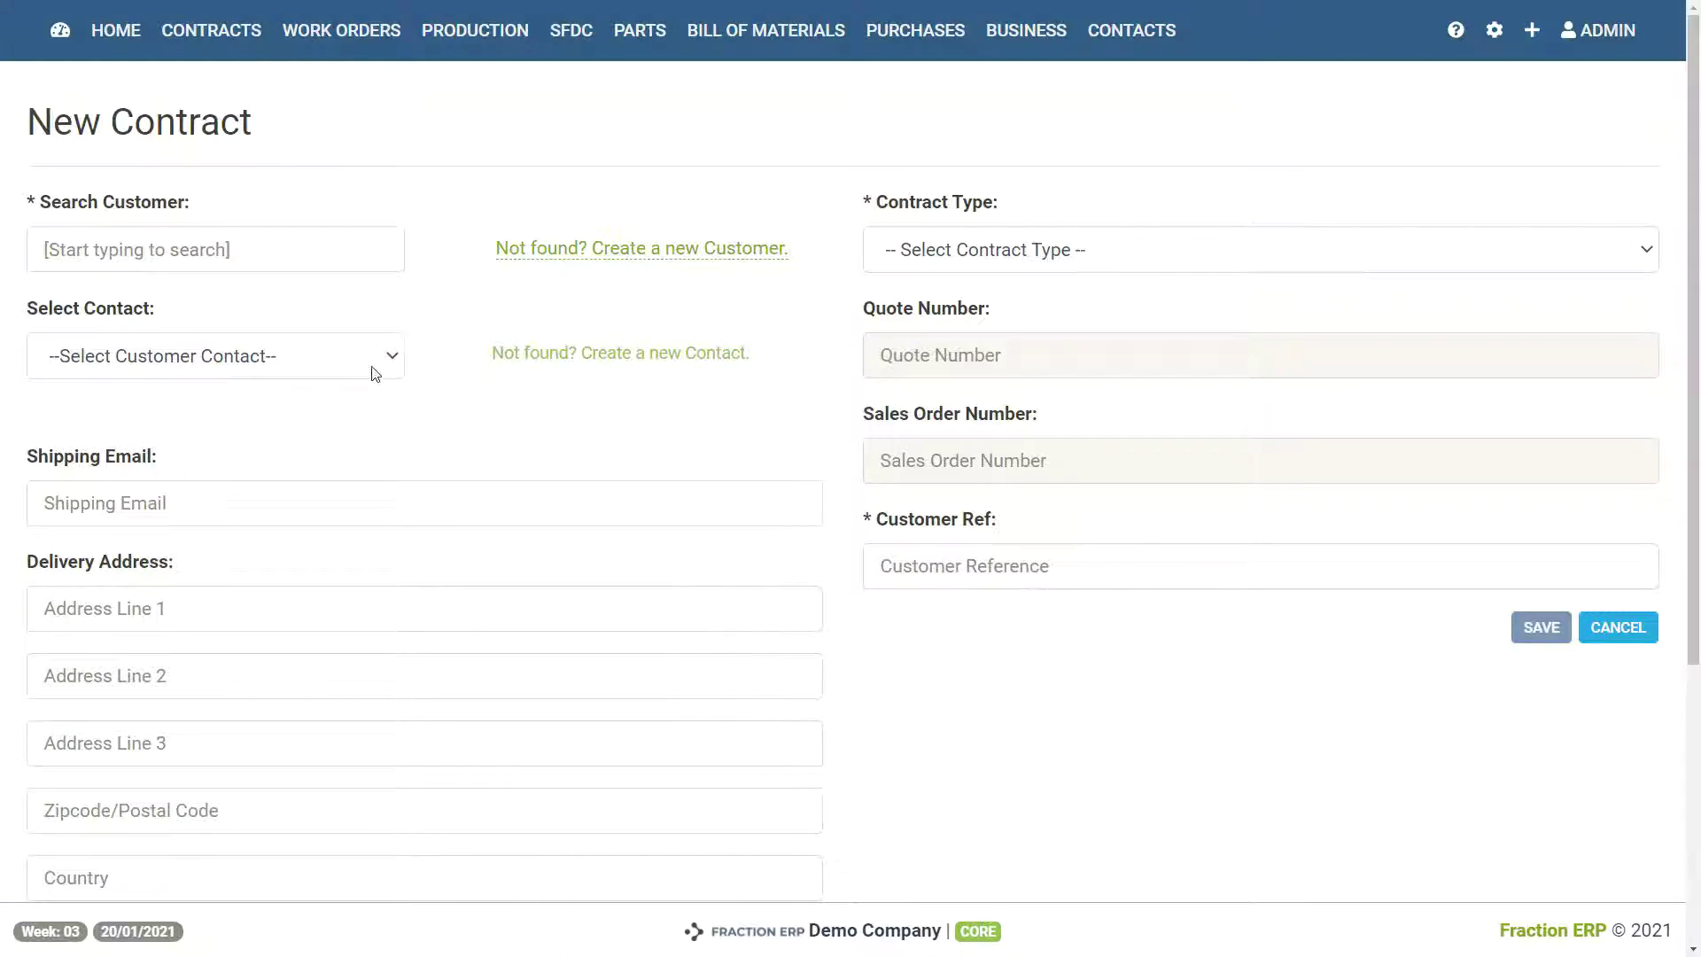
click(1607, 630)
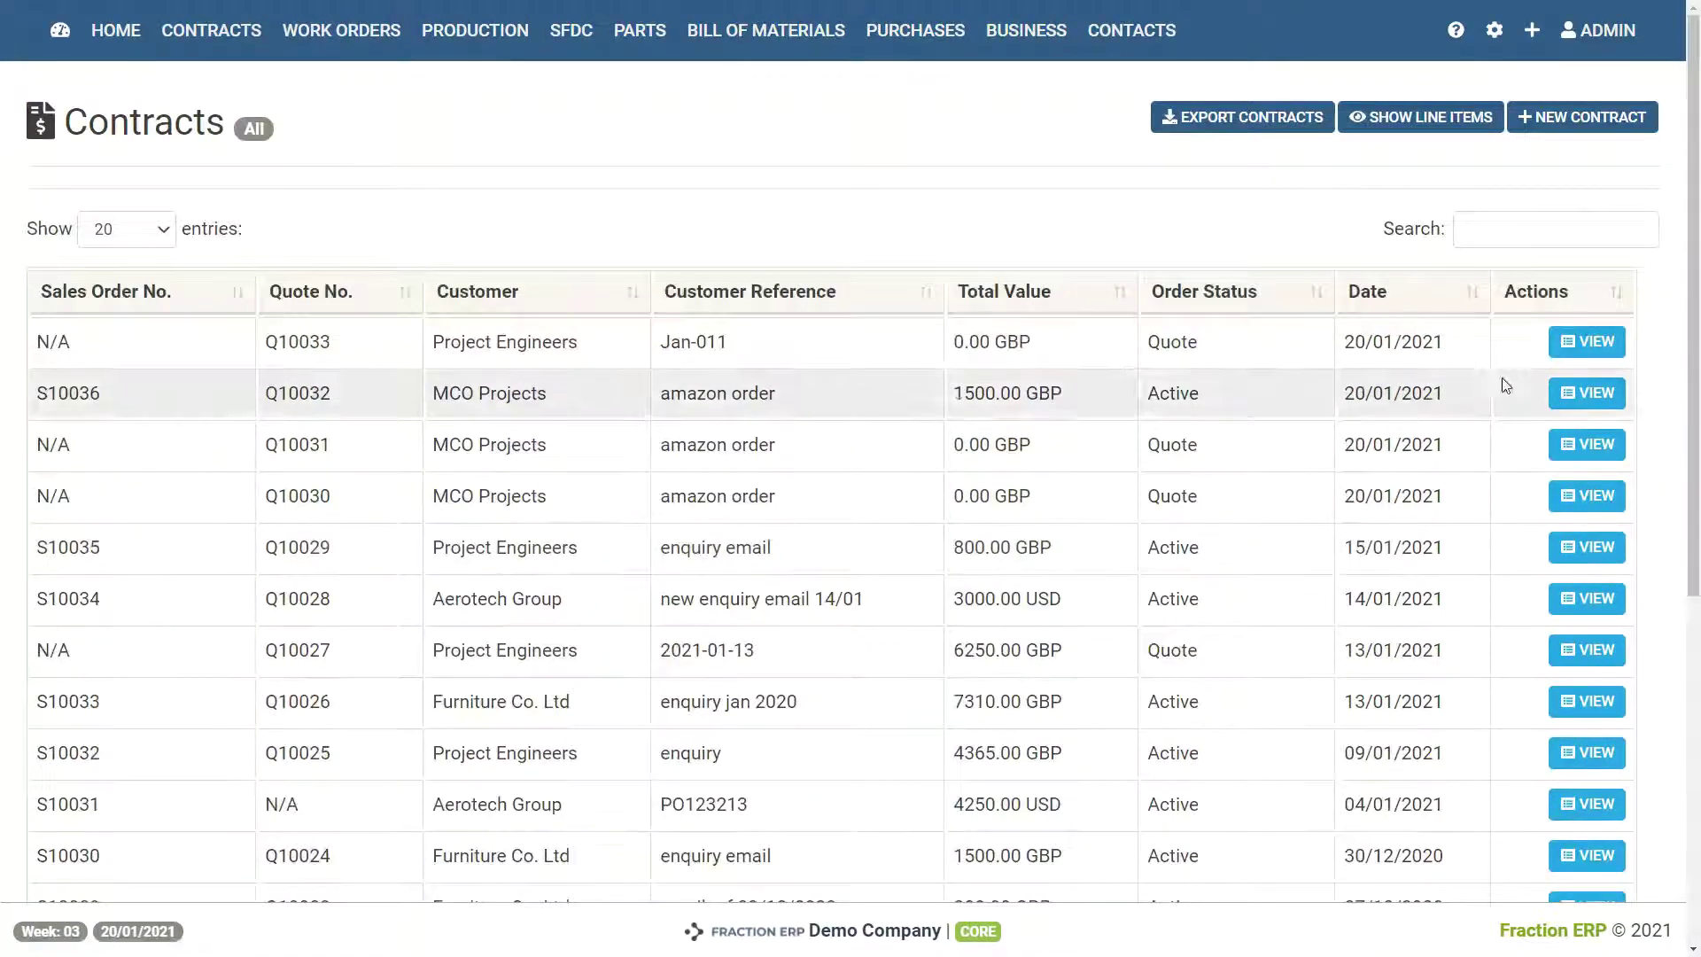
Open the newest Project Engineers quote and set the quantity of its P200 line item to 1
click(1592, 351)
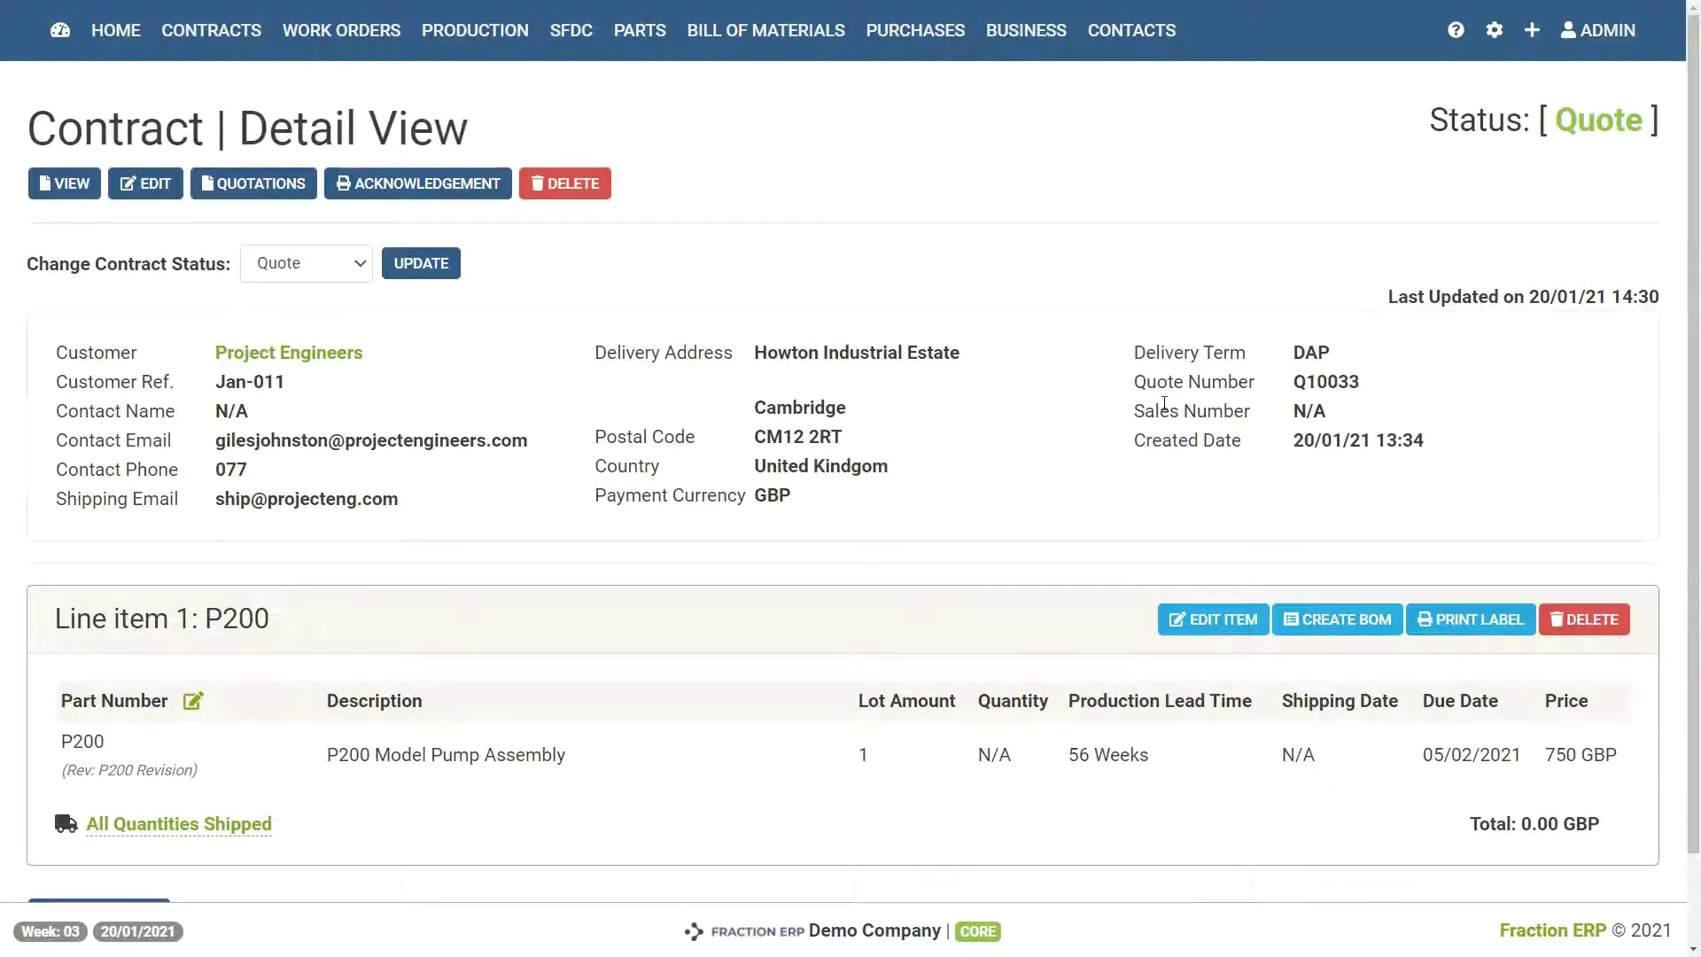
scroll(1164, 403, down, 1)
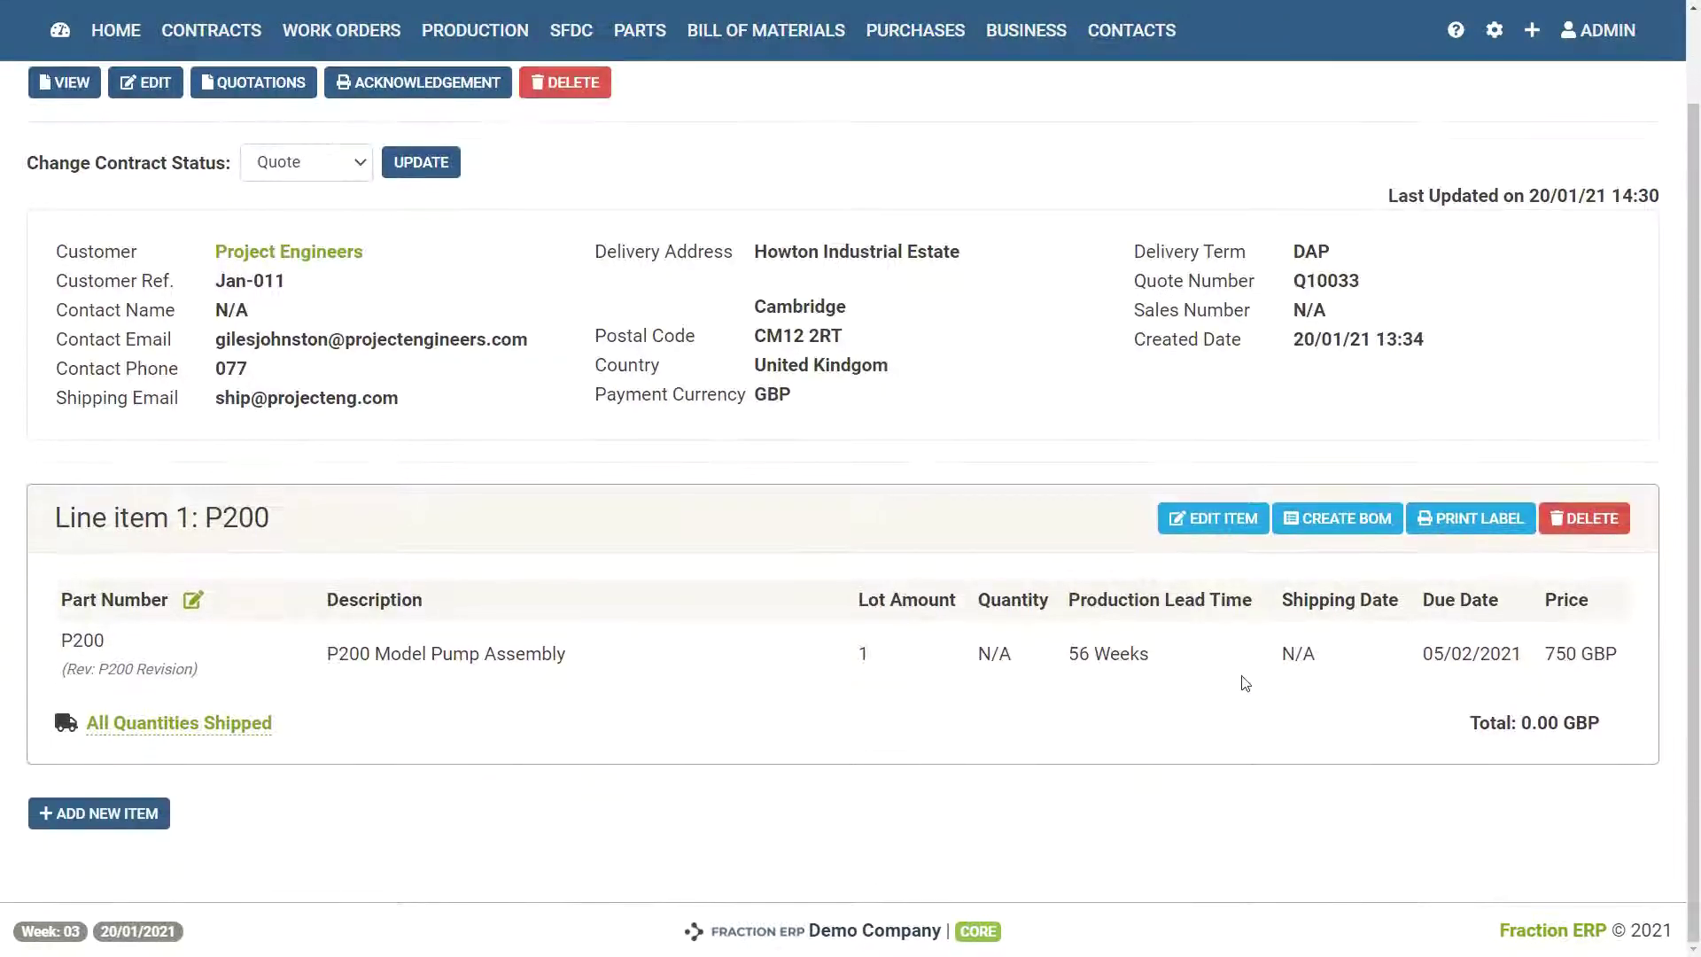
click(1187, 517)
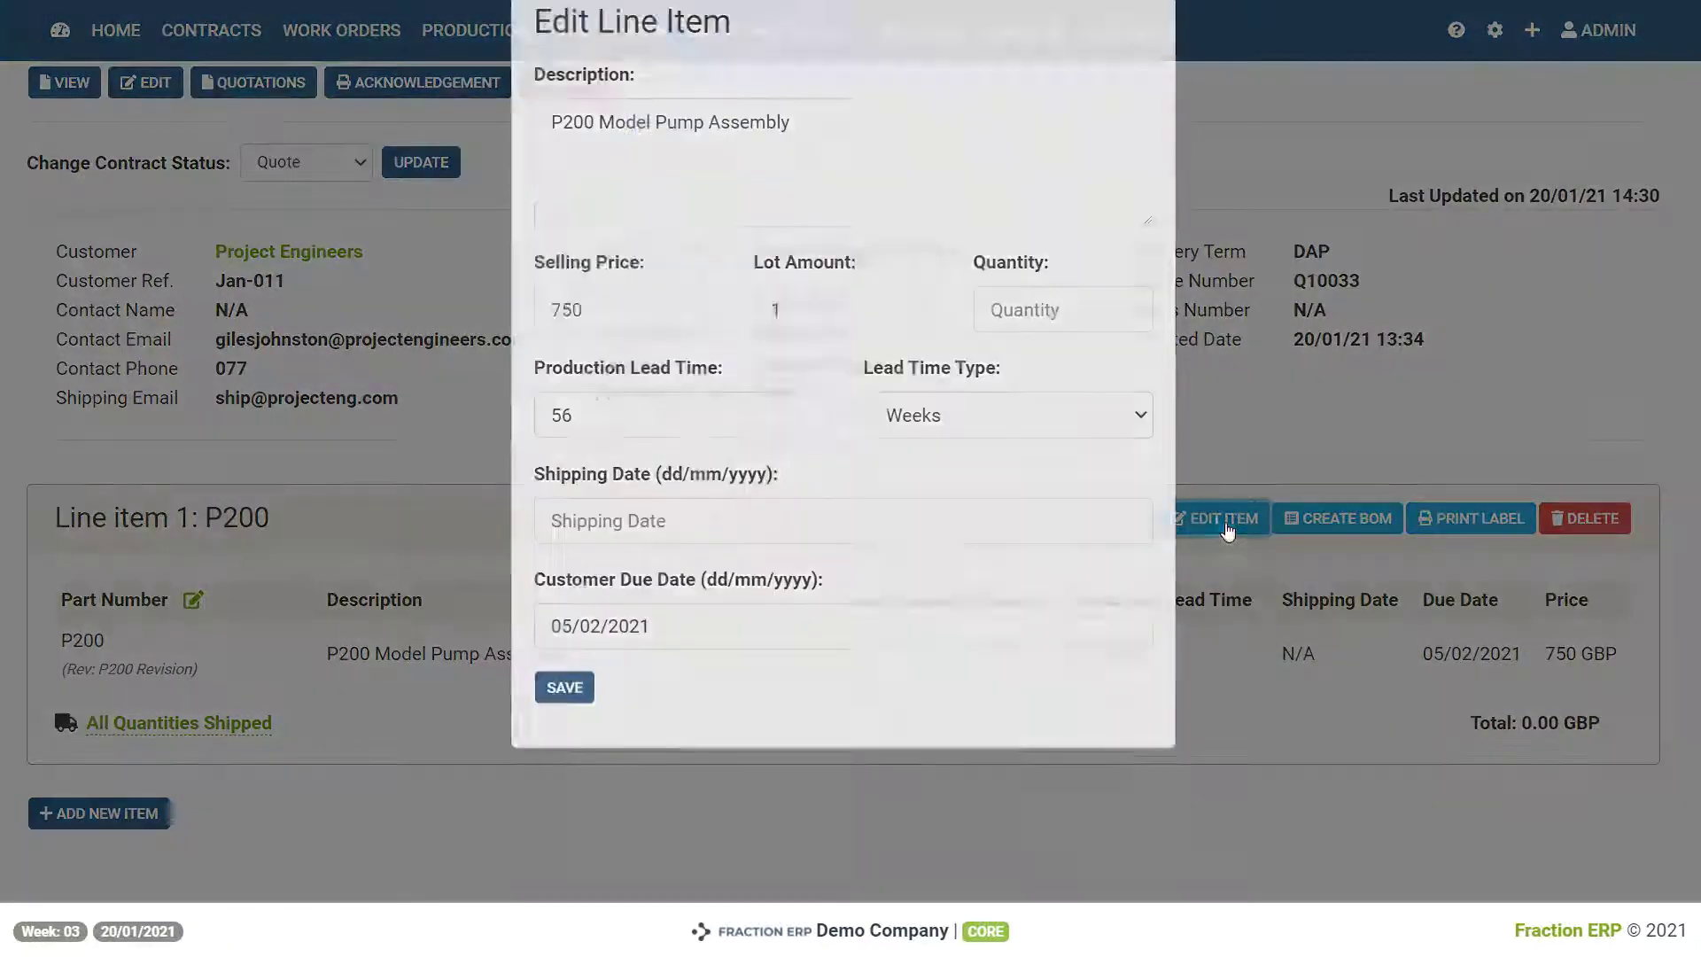
click(1042, 436)
text(1)
click(1060, 367)
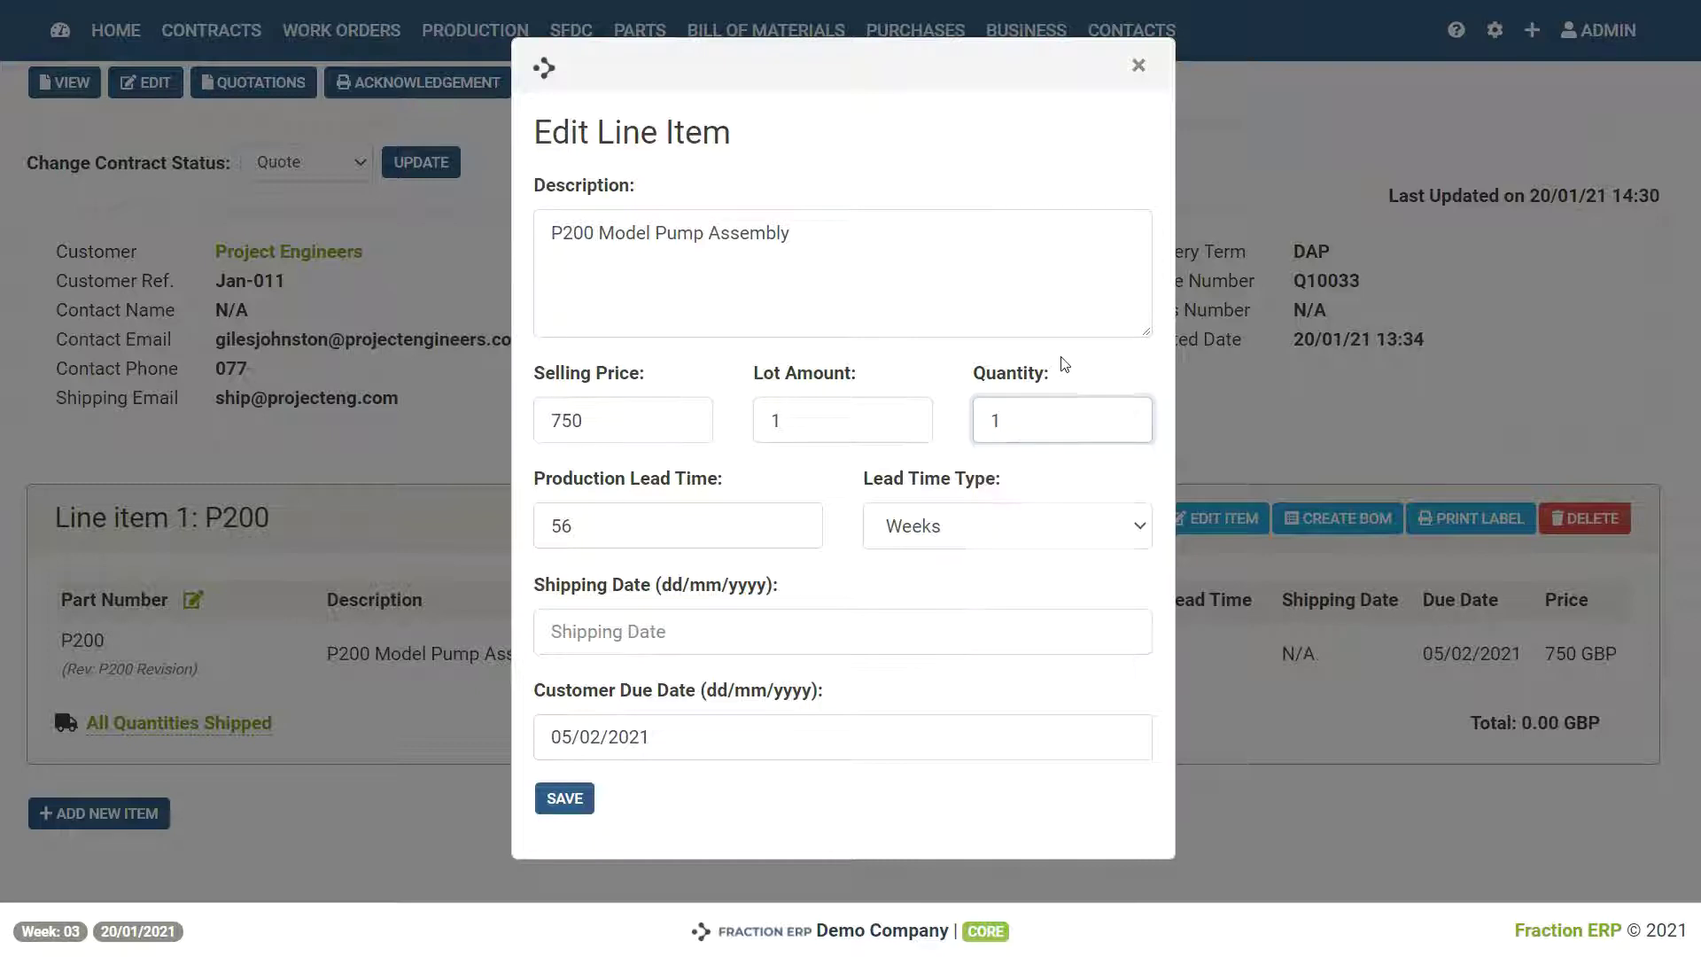
click(582, 799)
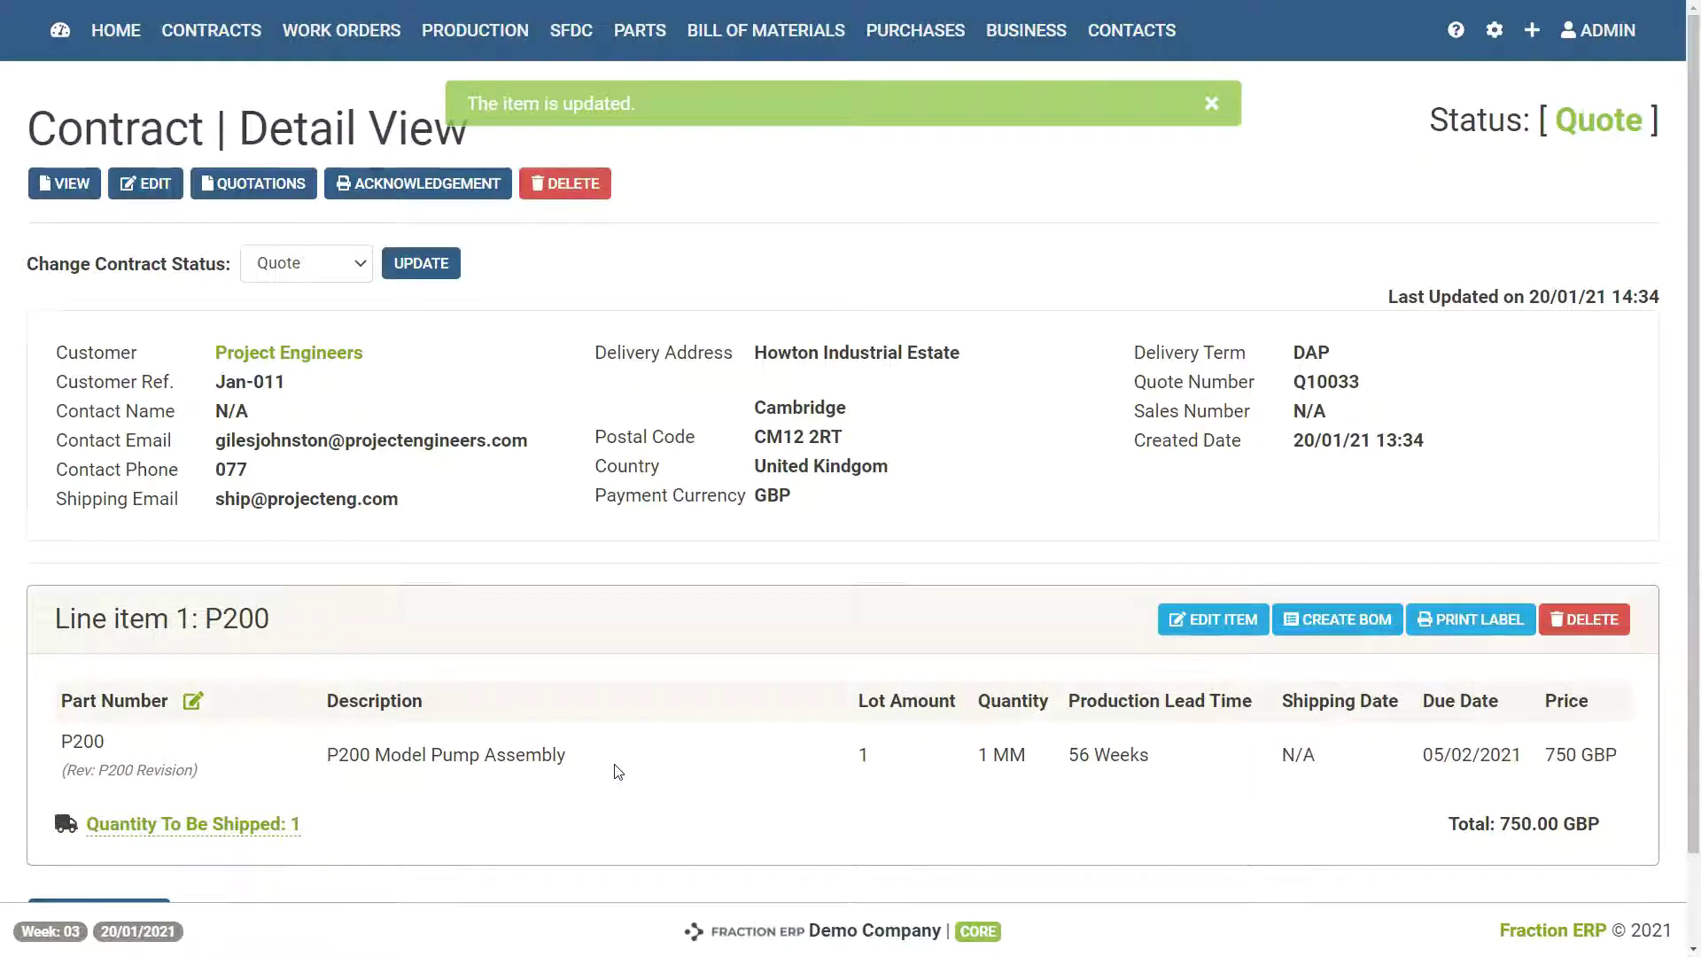
Save the current contract information as a new quotation revision
click(241, 189)
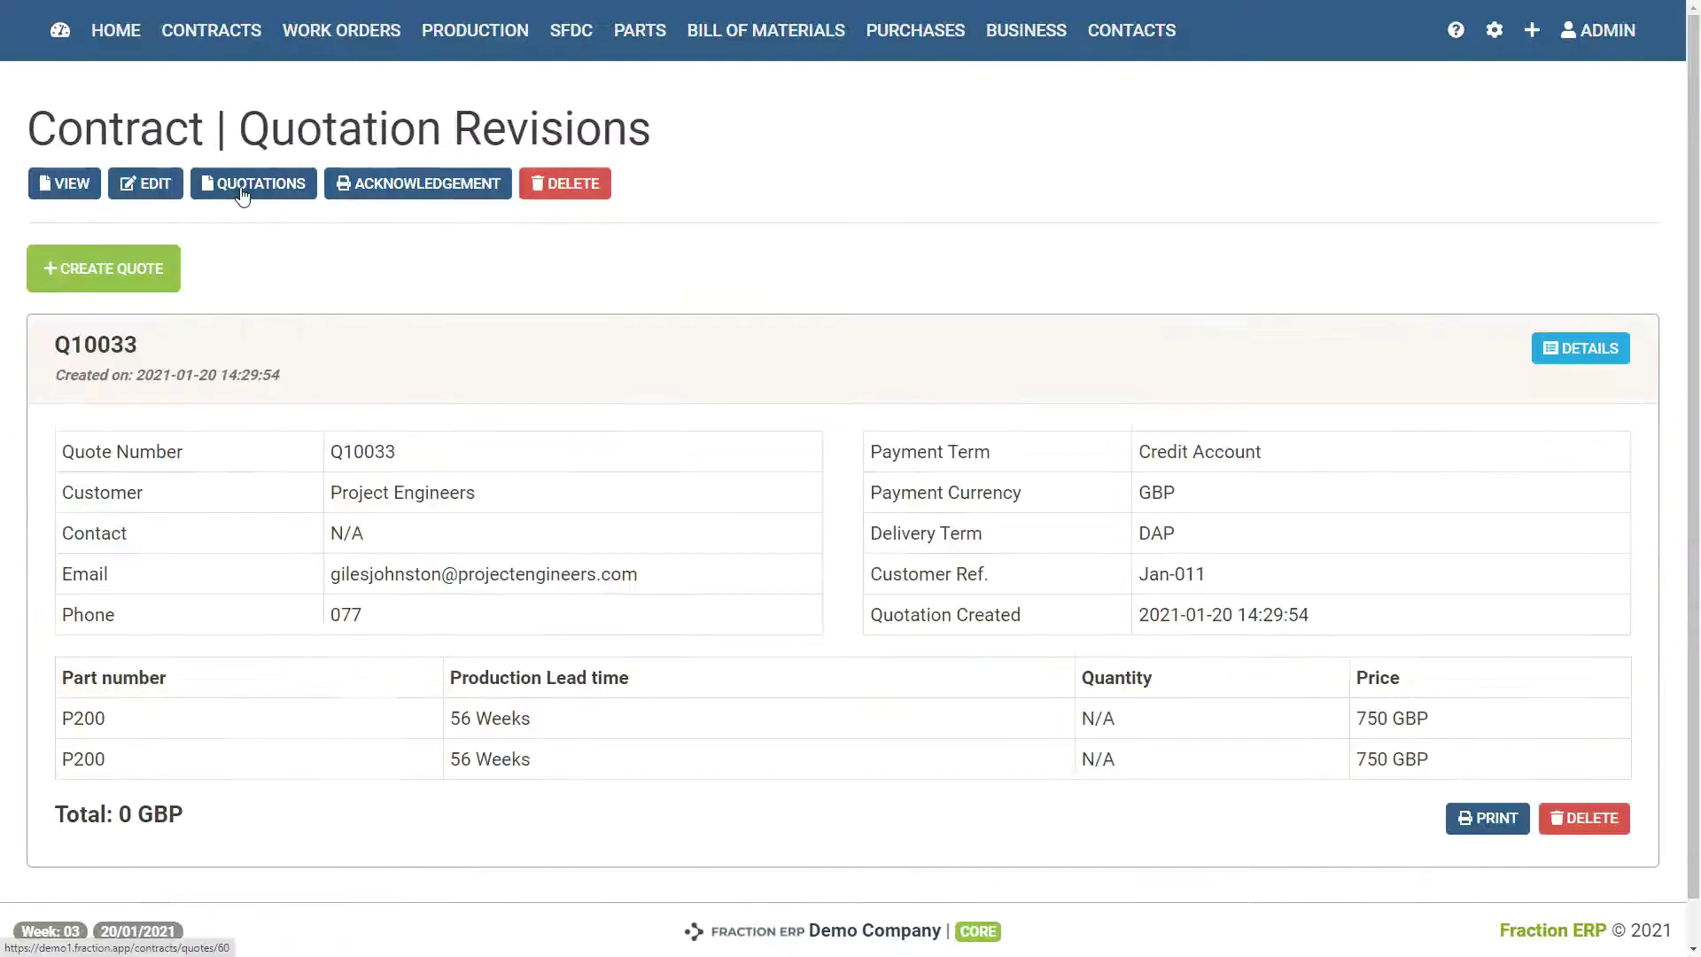
click(144, 267)
click(939, 86)
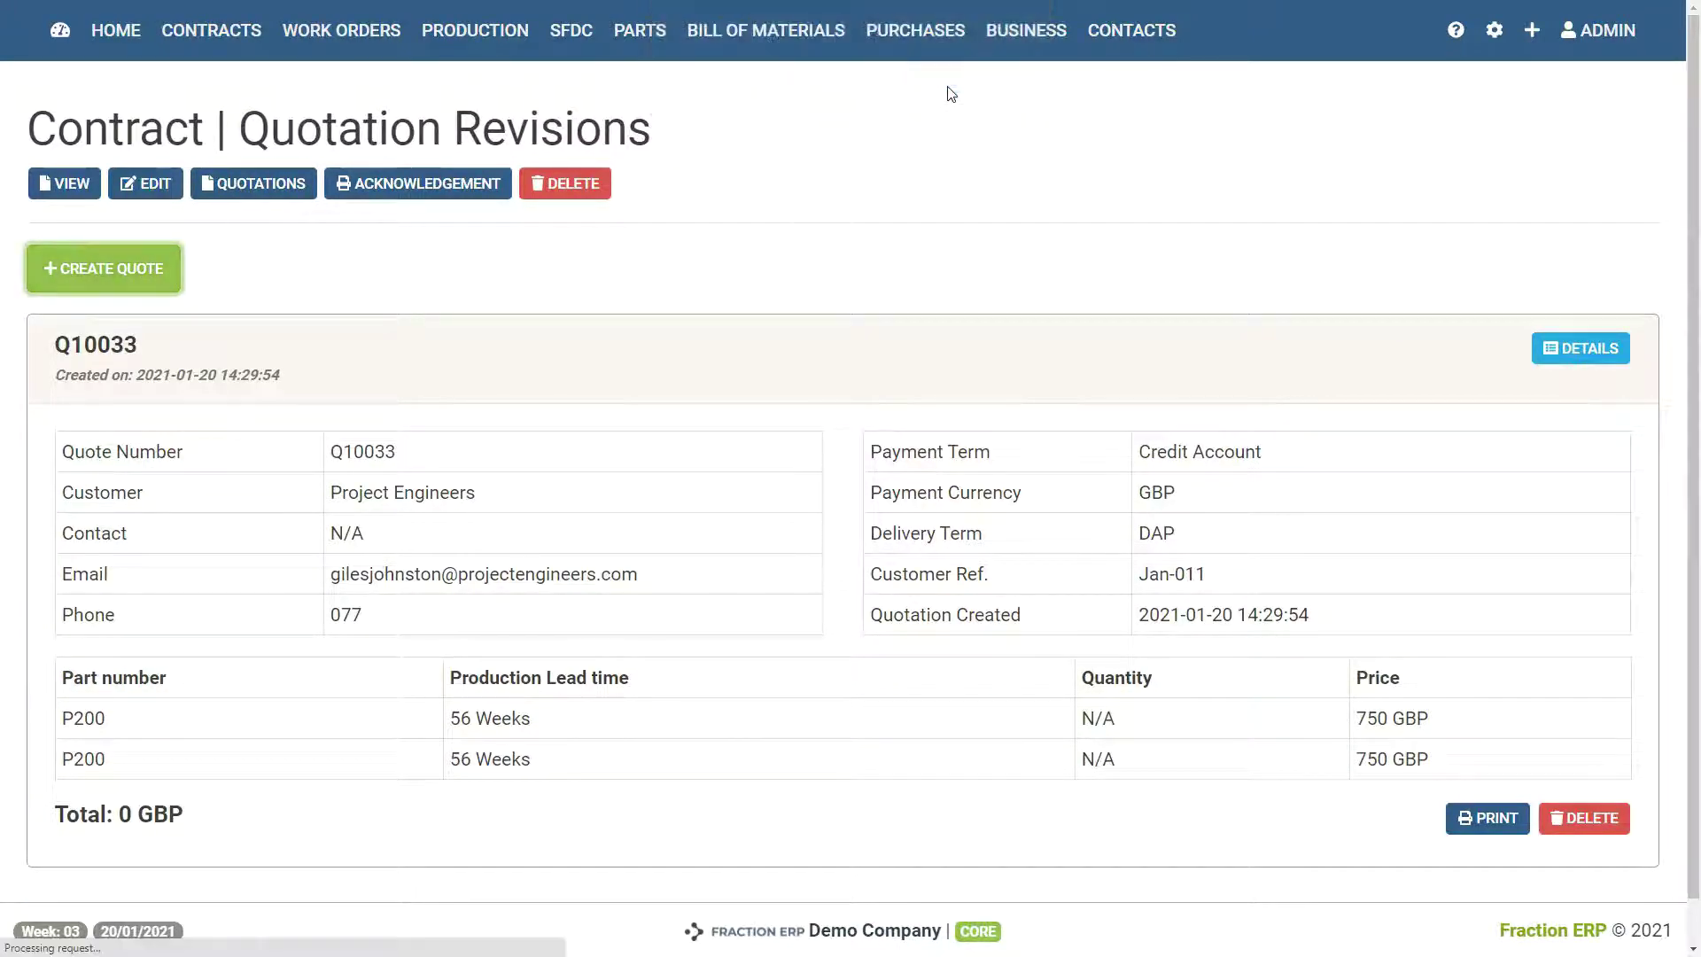
scroll(1030, 742, down, 2)
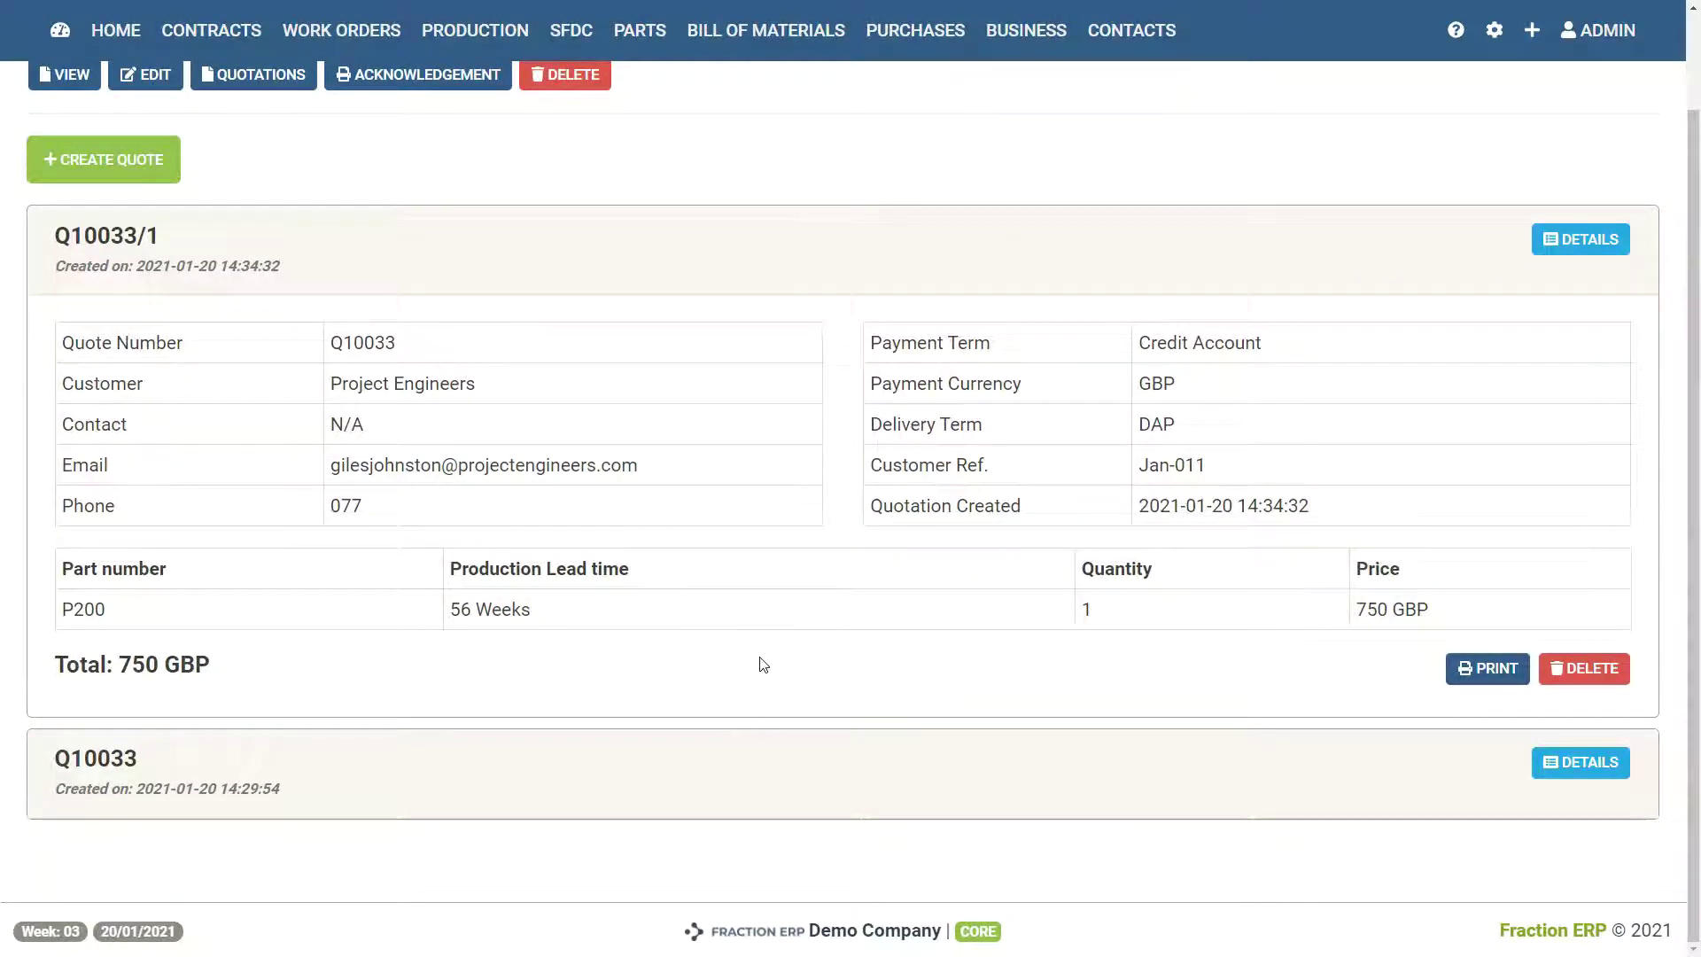
Return to the contract details and set the P200 line item's quantity to 10 and selling price to 700
scroll(764, 664, up, 2)
click(63, 183)
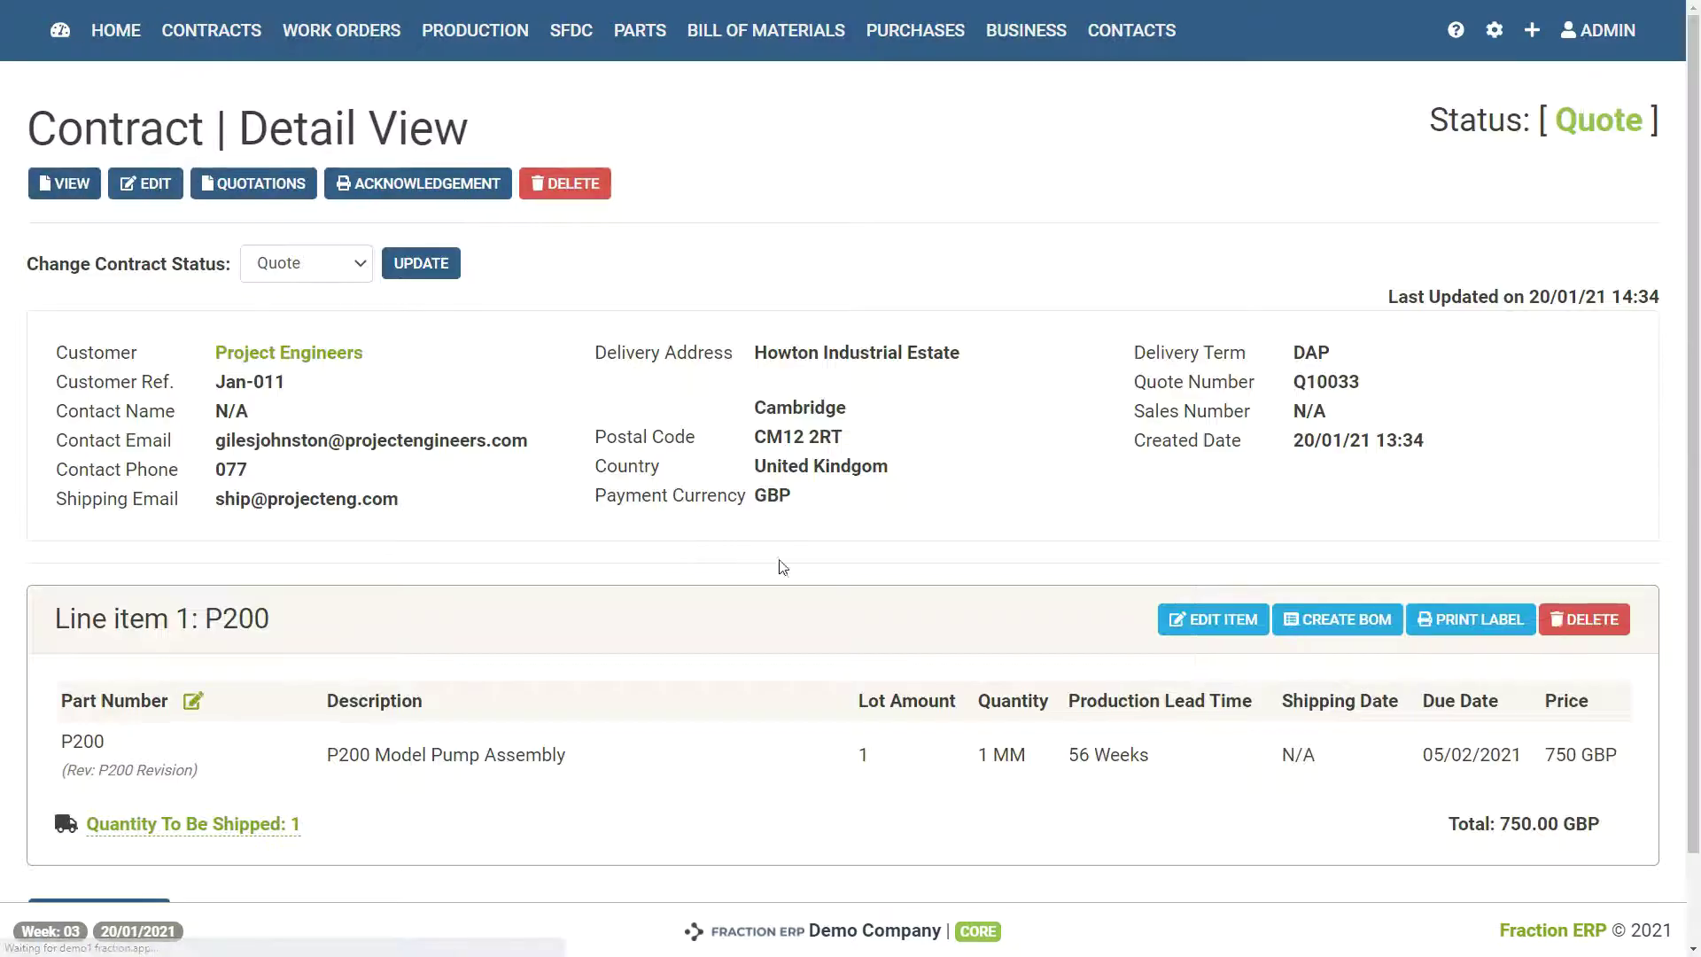
scroll(782, 567, down, 1)
click(1212, 518)
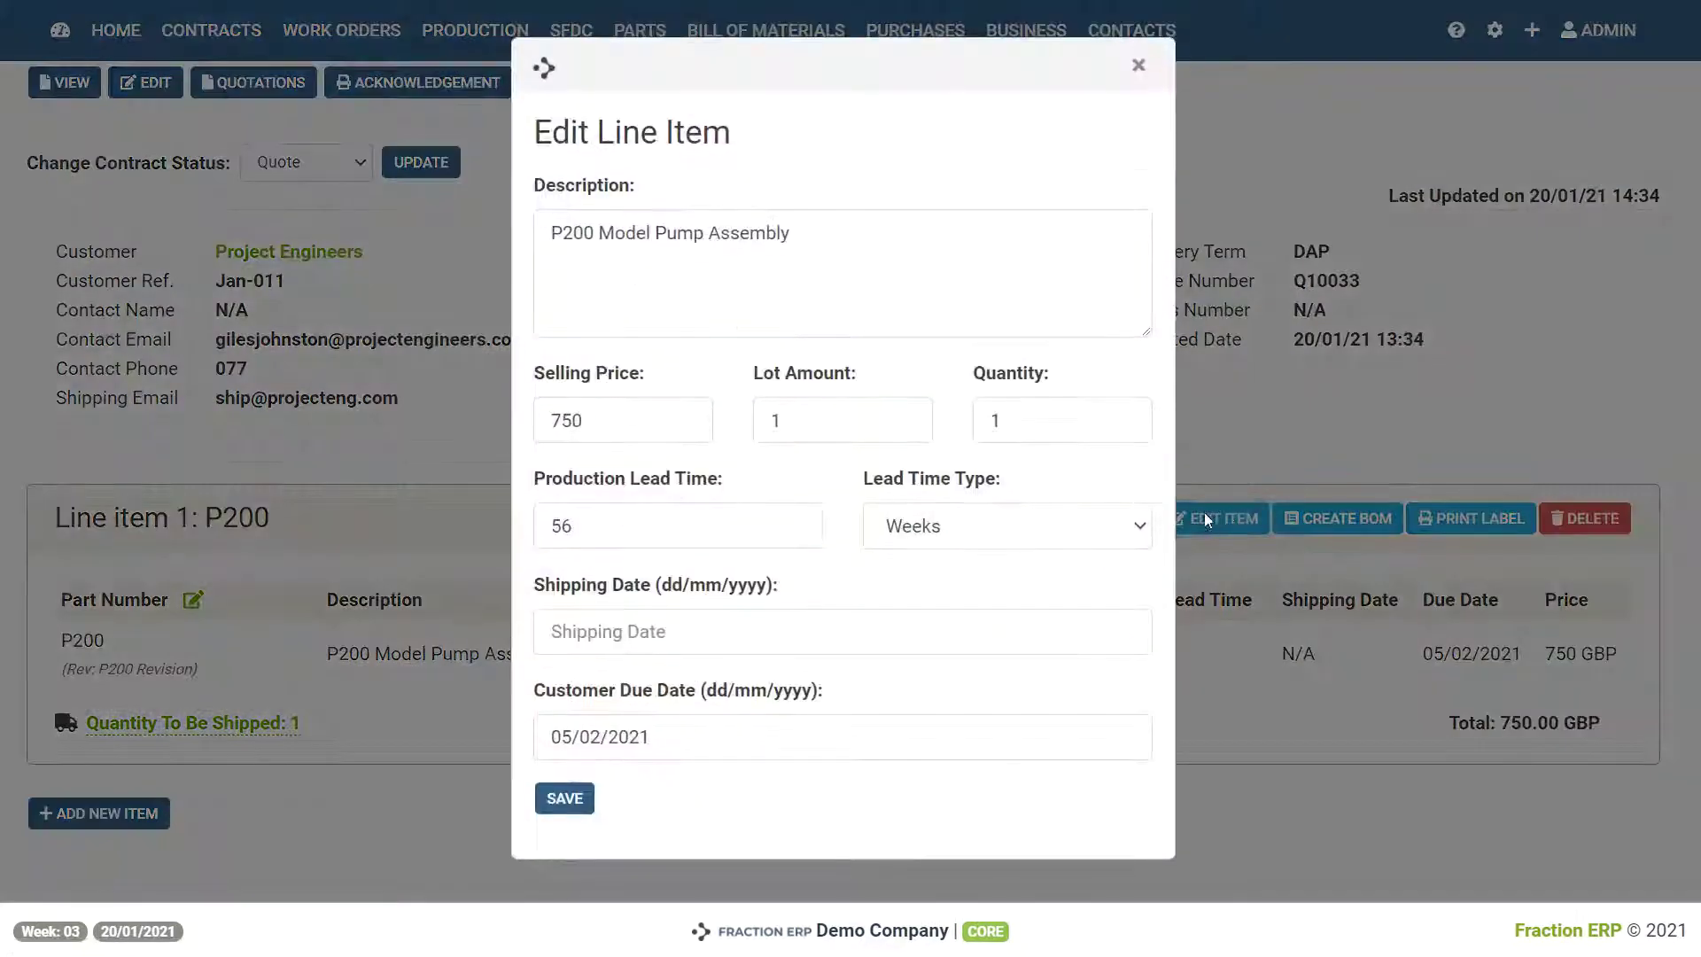
click(1044, 432)
text(0)
click(625, 418)
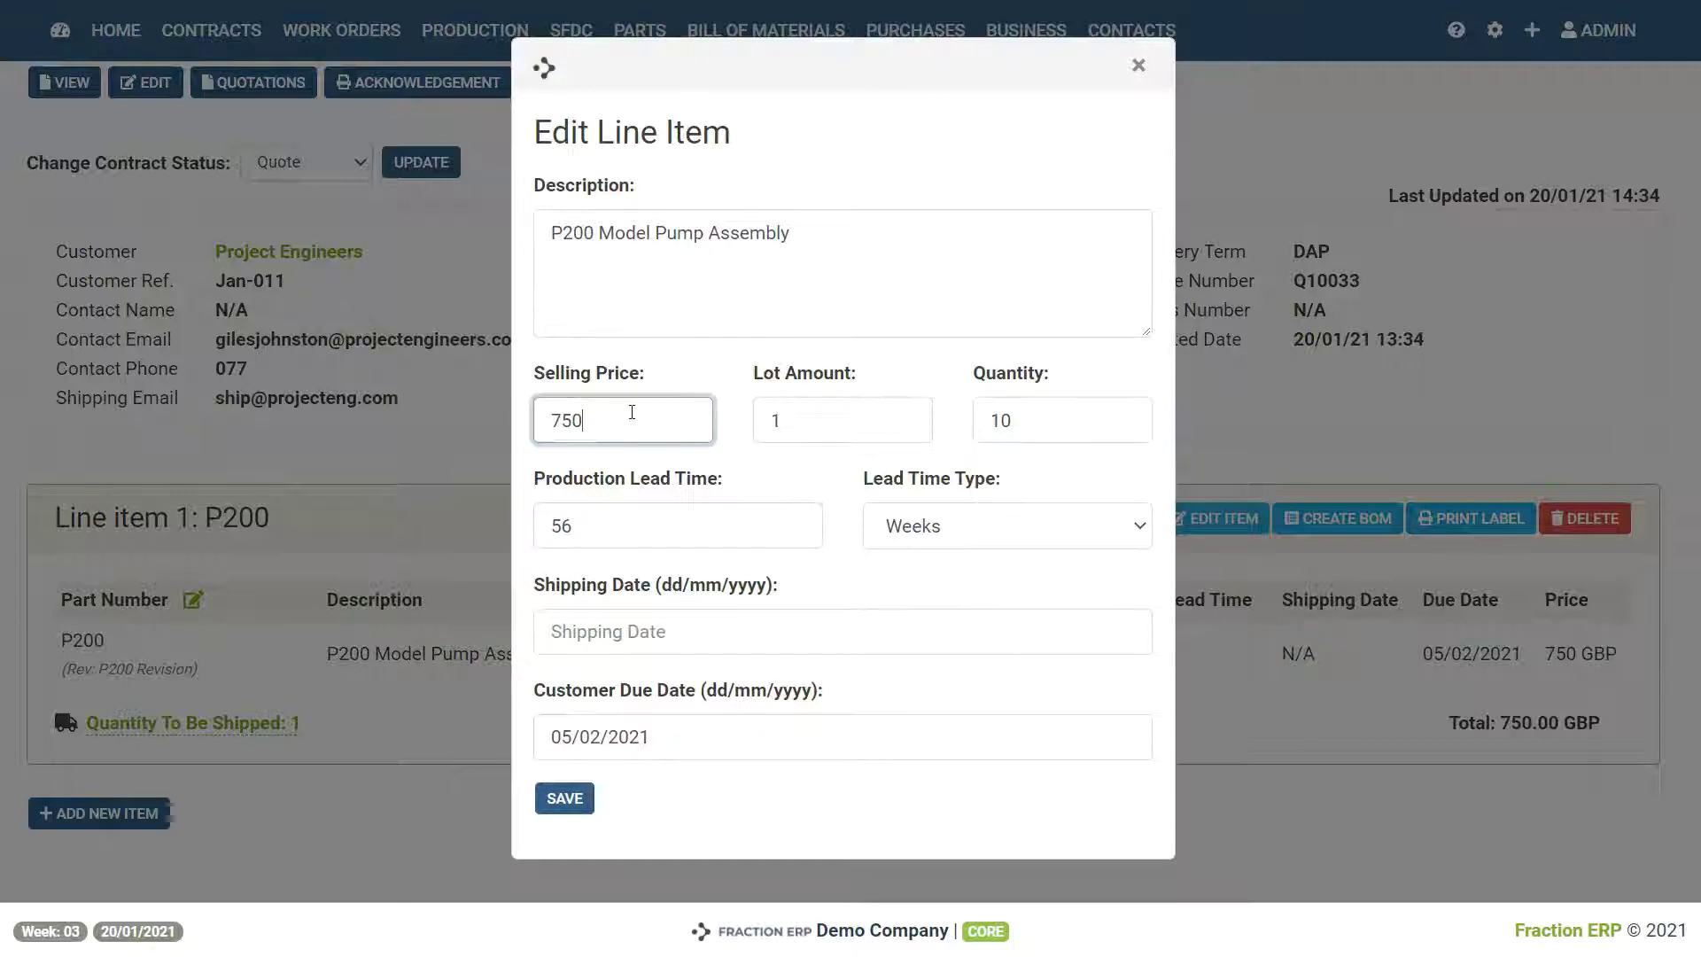
key(BackSpace)
key(BackSpace)
text(00)
click(585, 800)
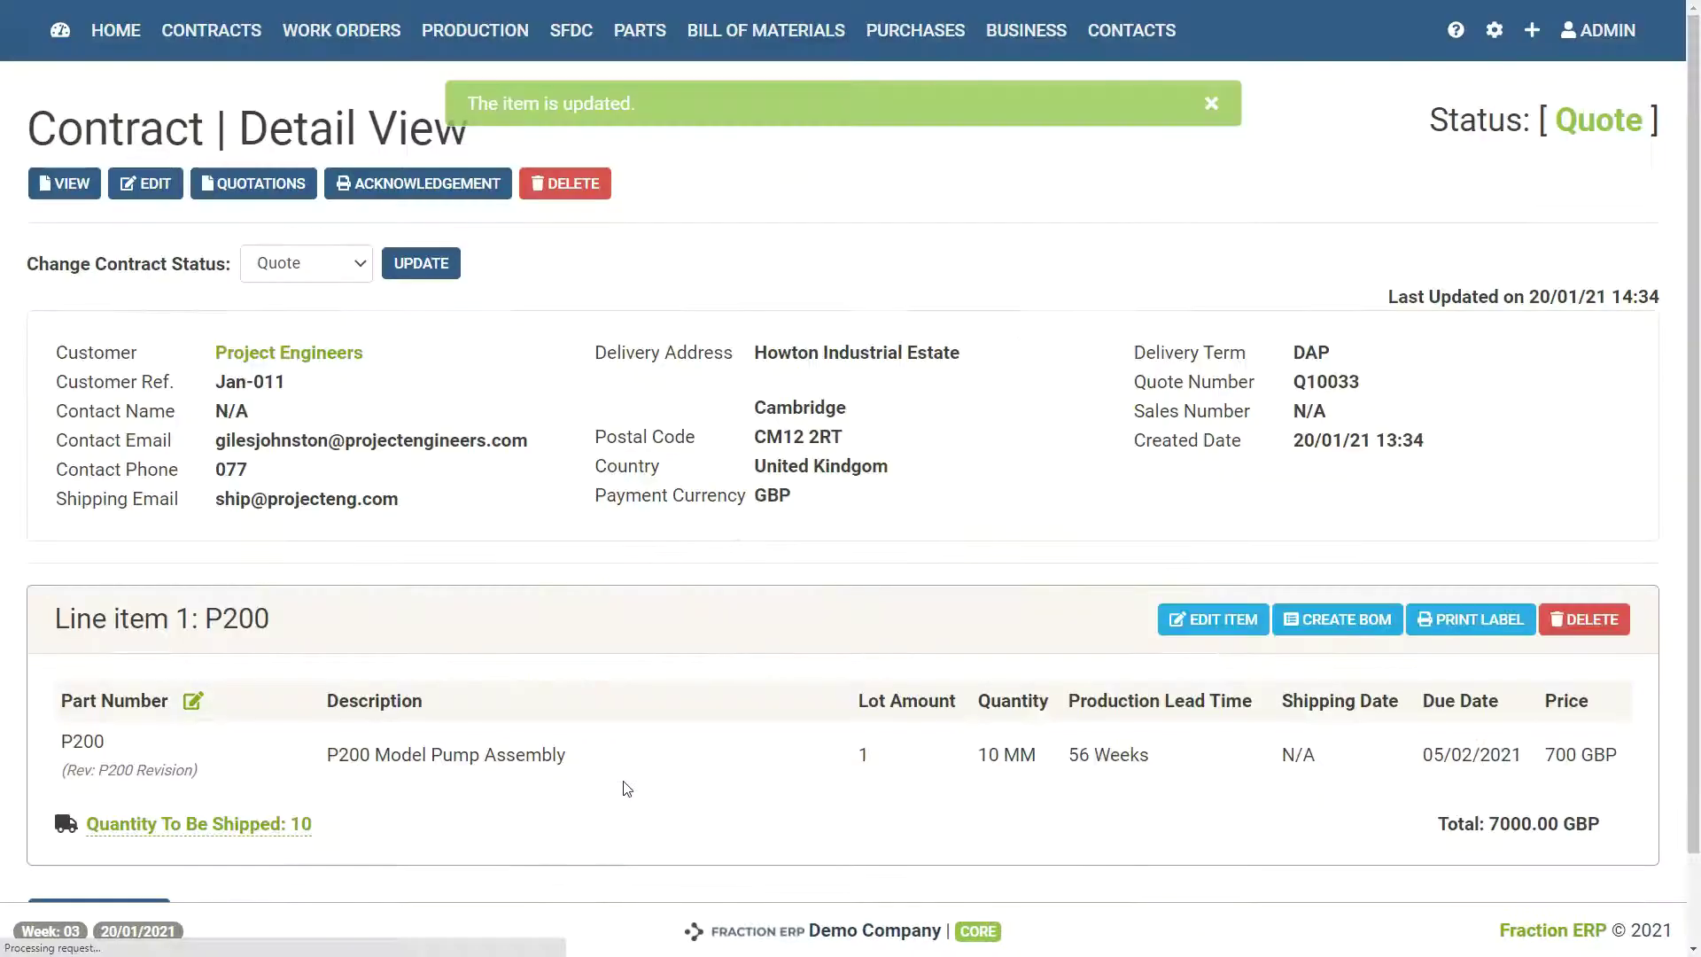
Create another quotation revision from the updated P200 line item and preview its printout without saving it
click(248, 197)
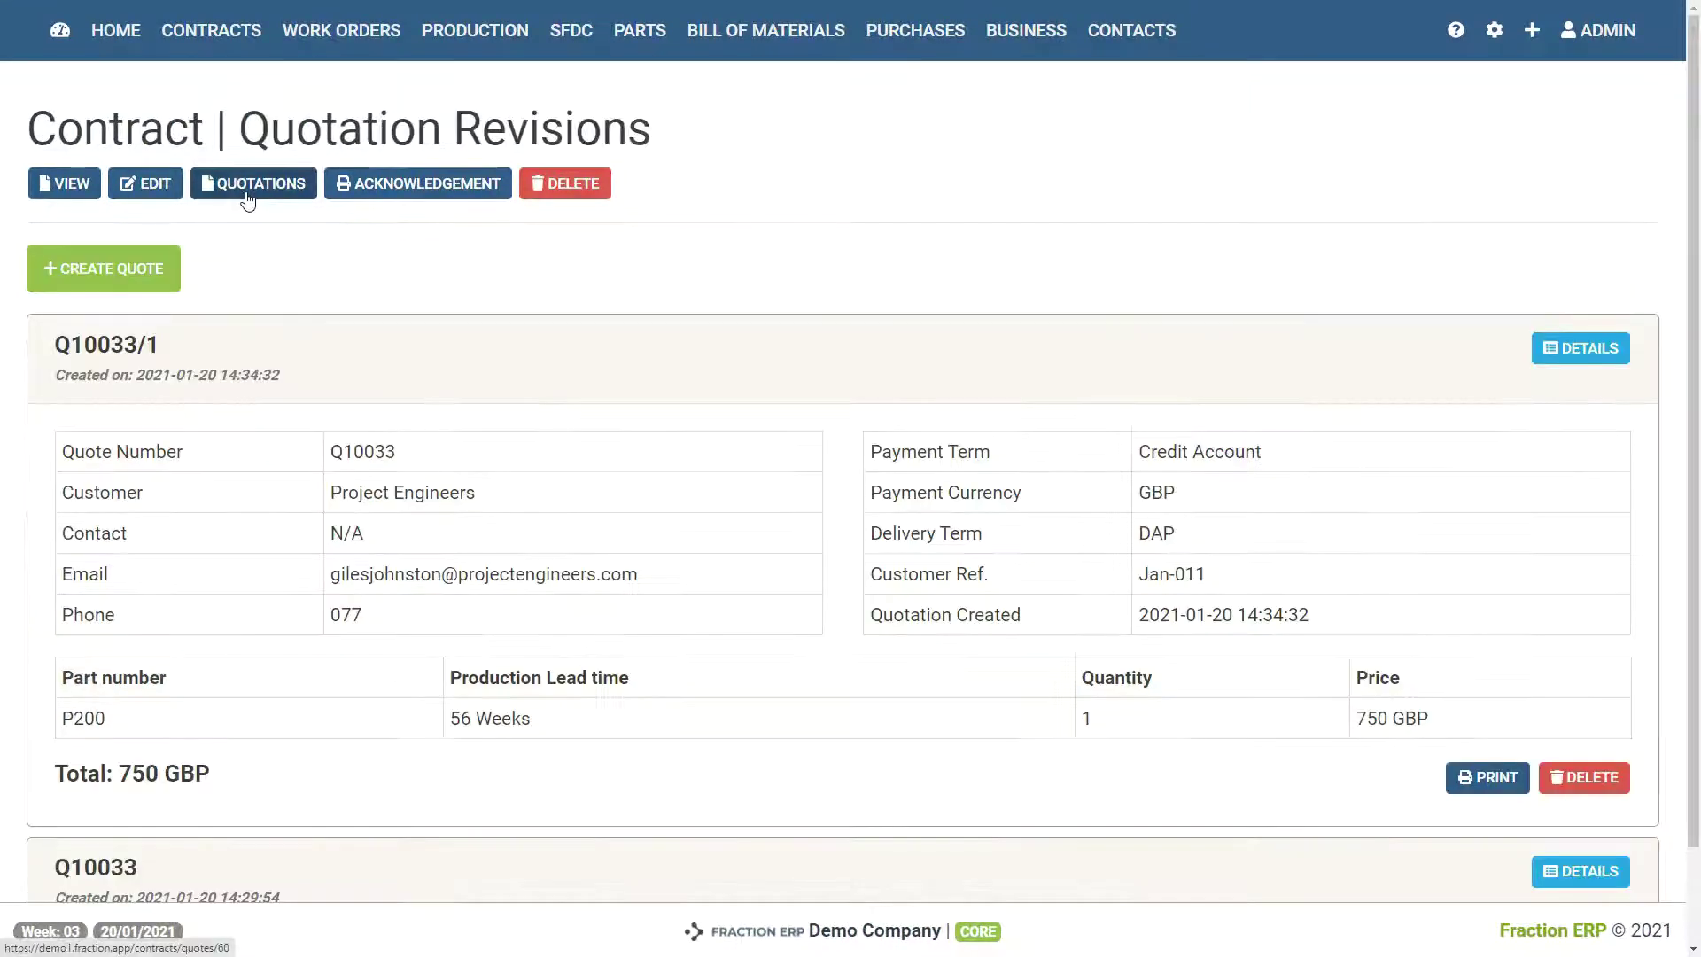
click(140, 268)
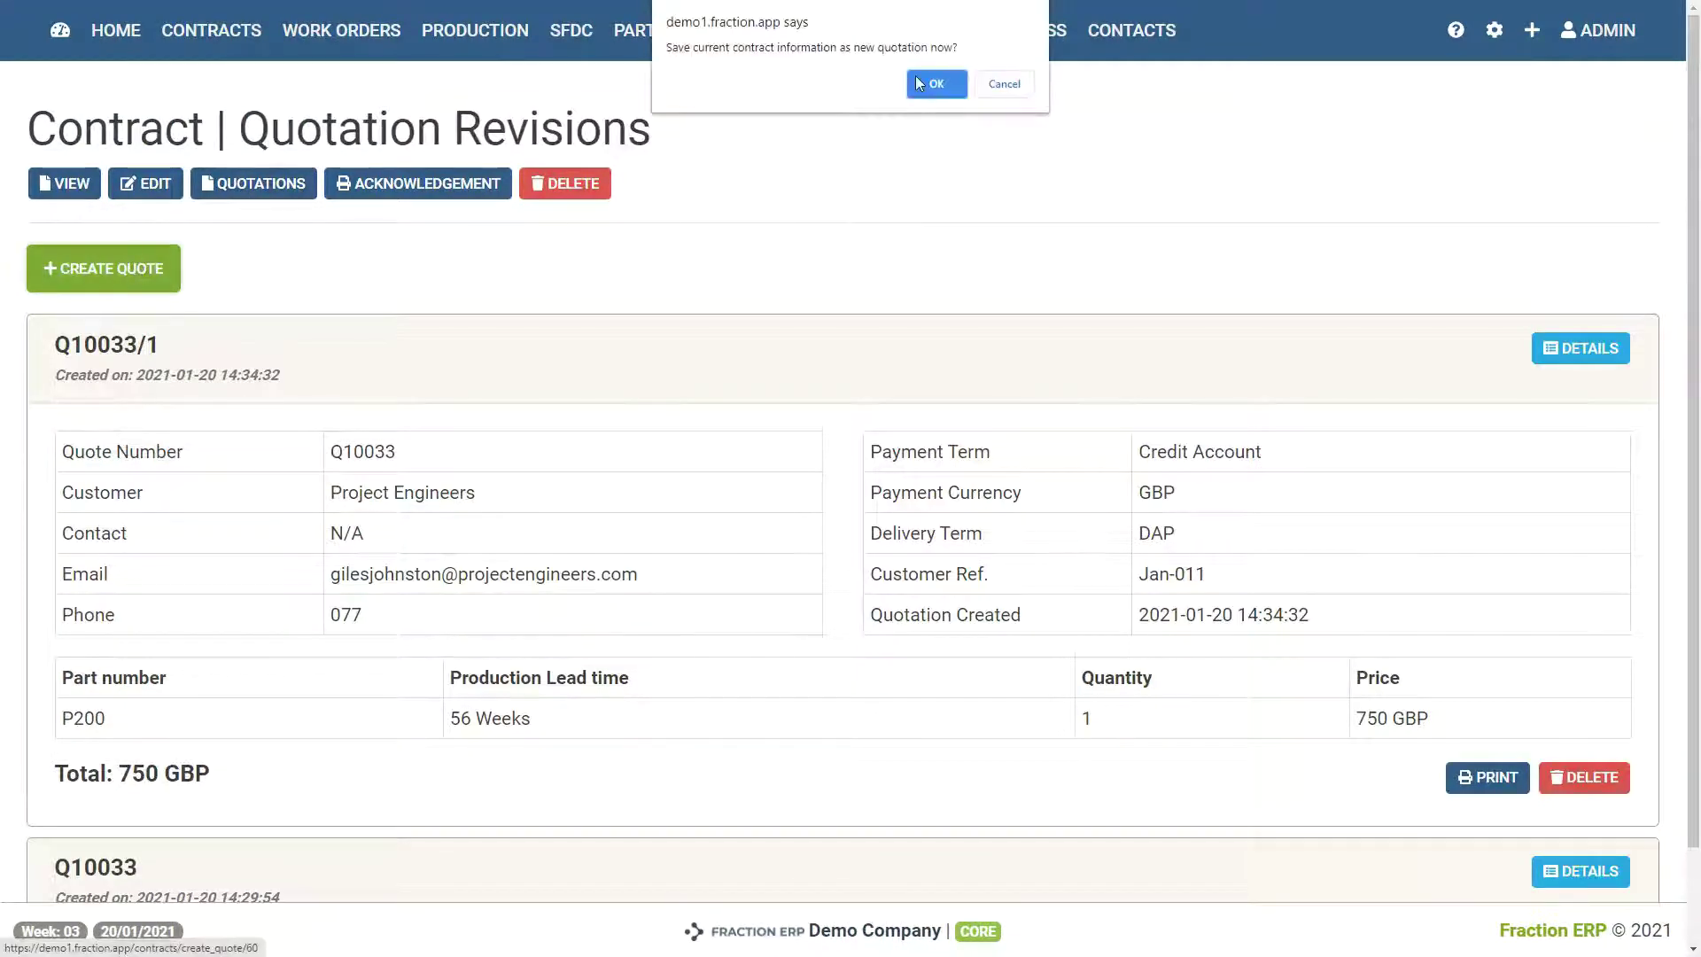
click(932, 84)
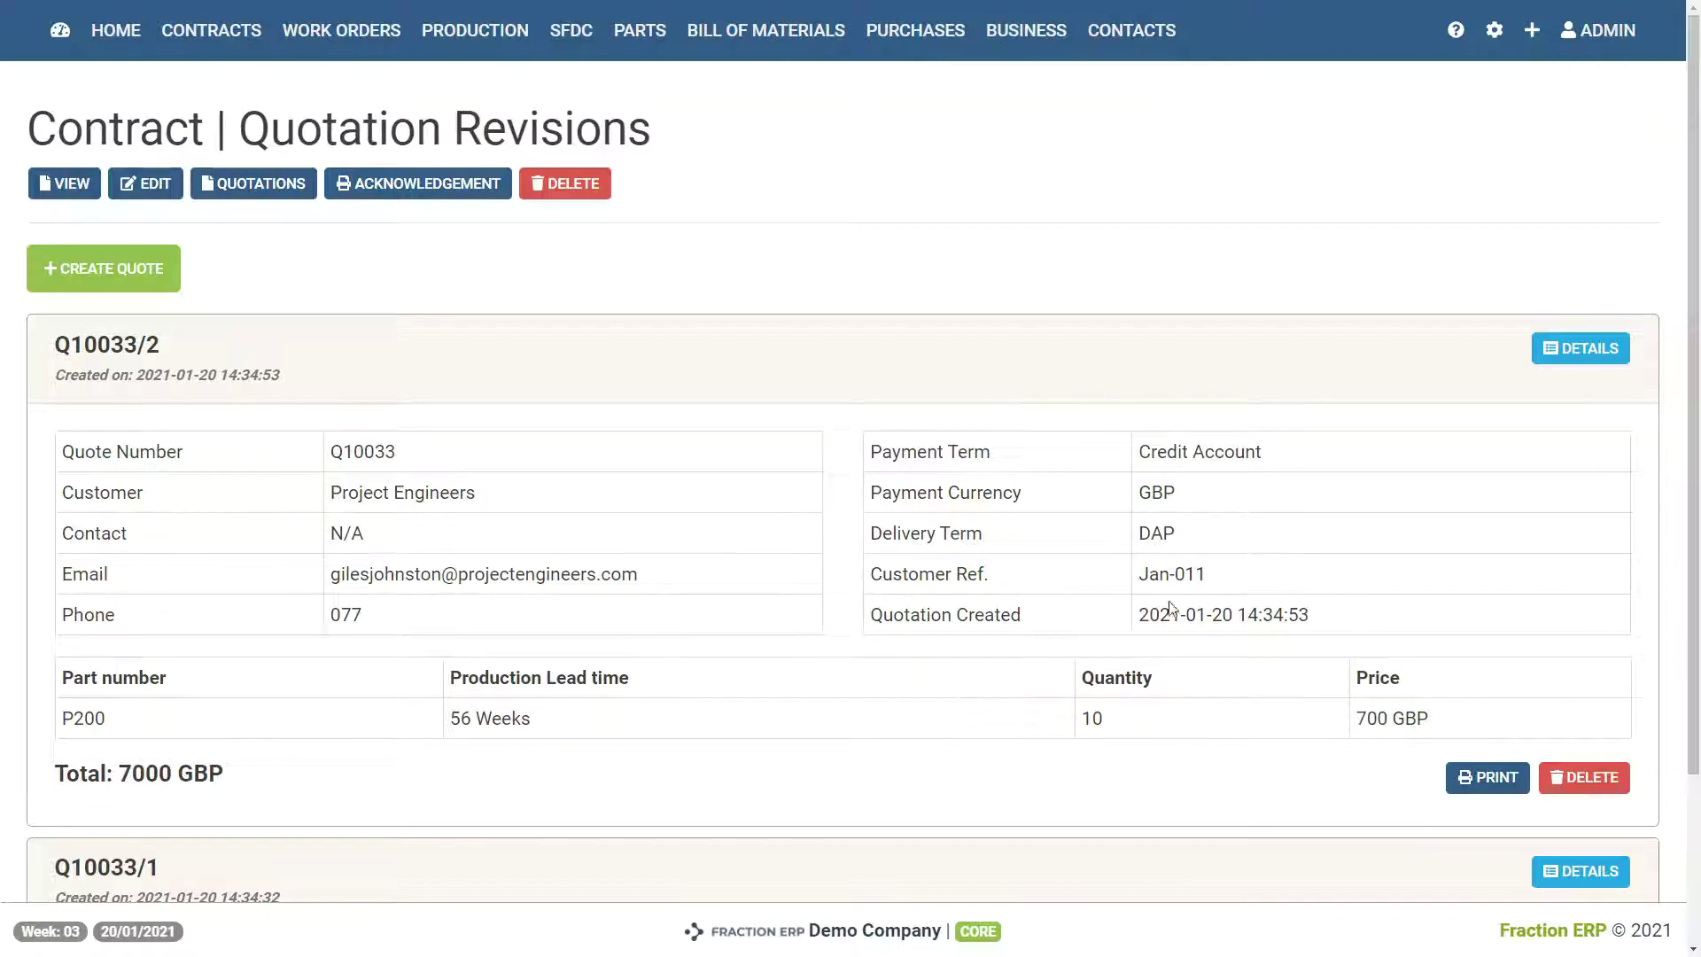
click(1464, 779)
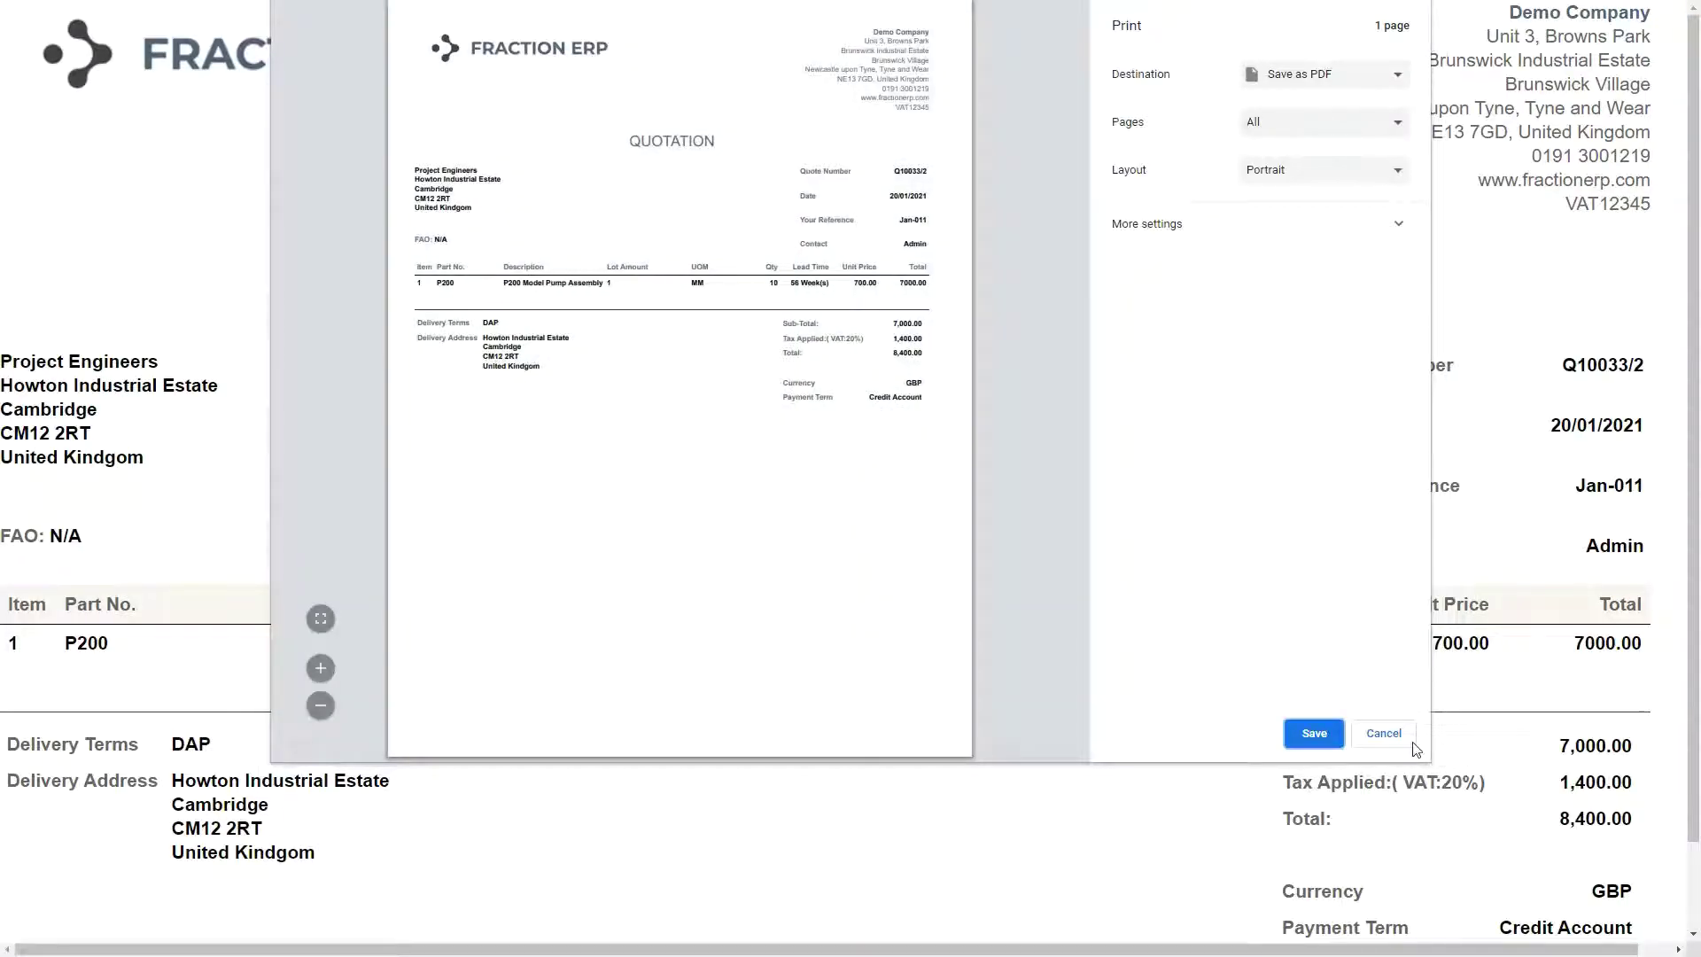
click(1383, 735)
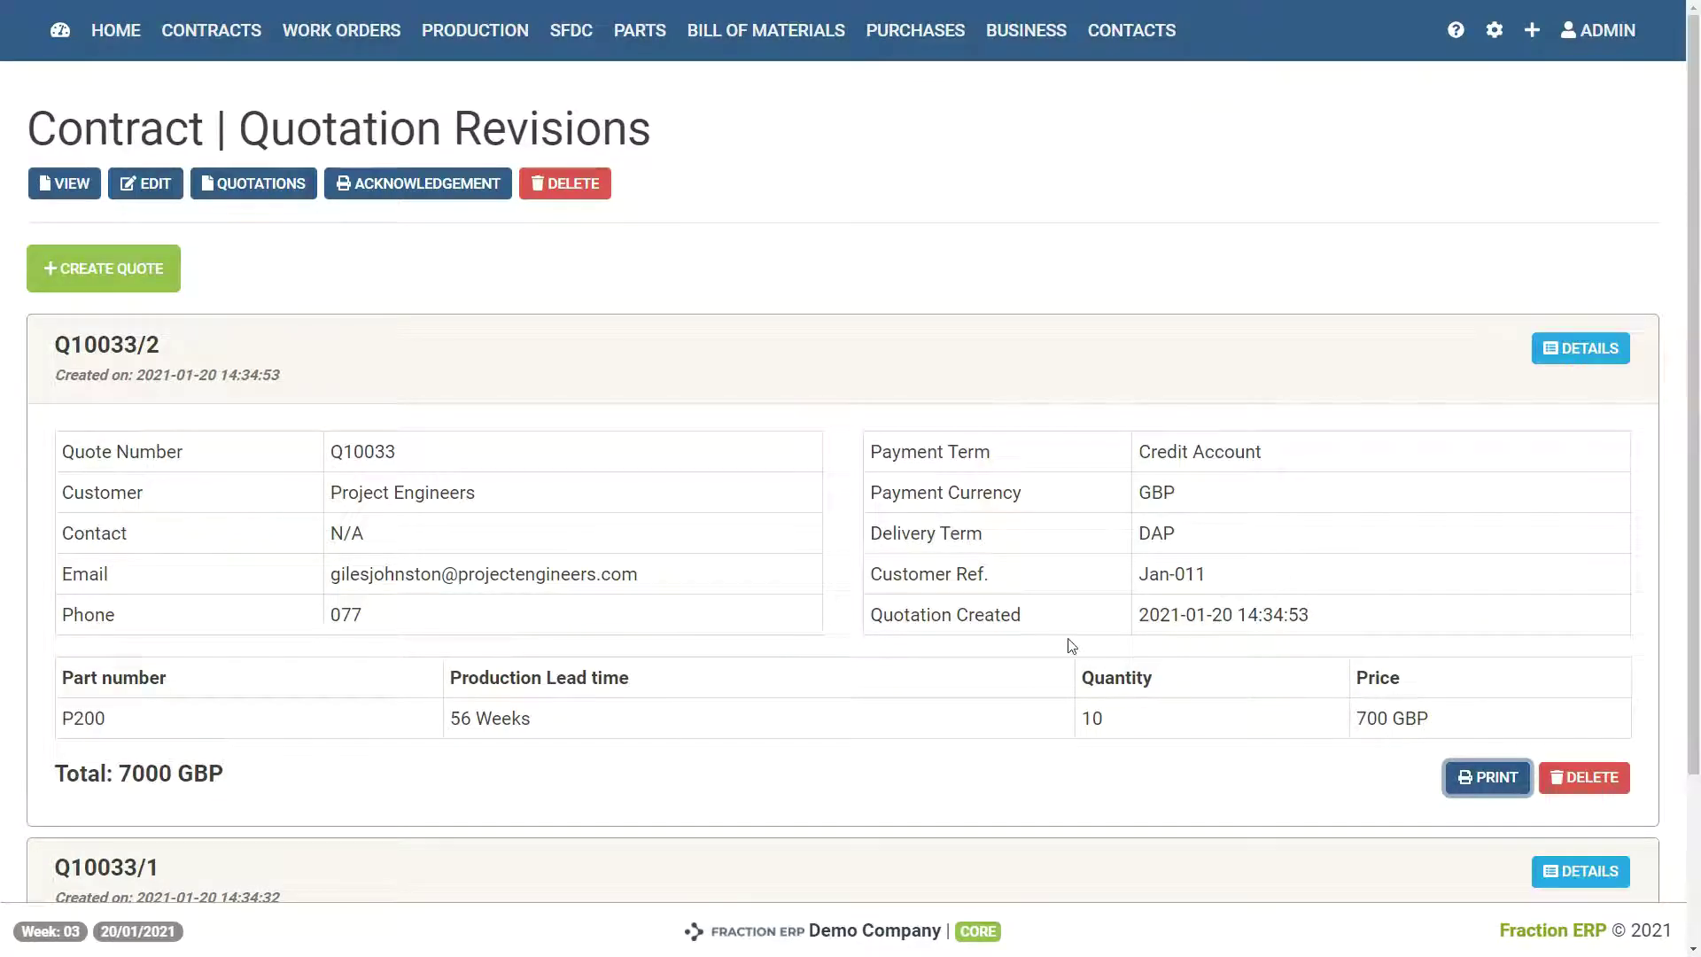
Start a new line item on the contract using existing part P400 with a quantity of 1
click(78, 189)
scroll(760, 523, down, 2)
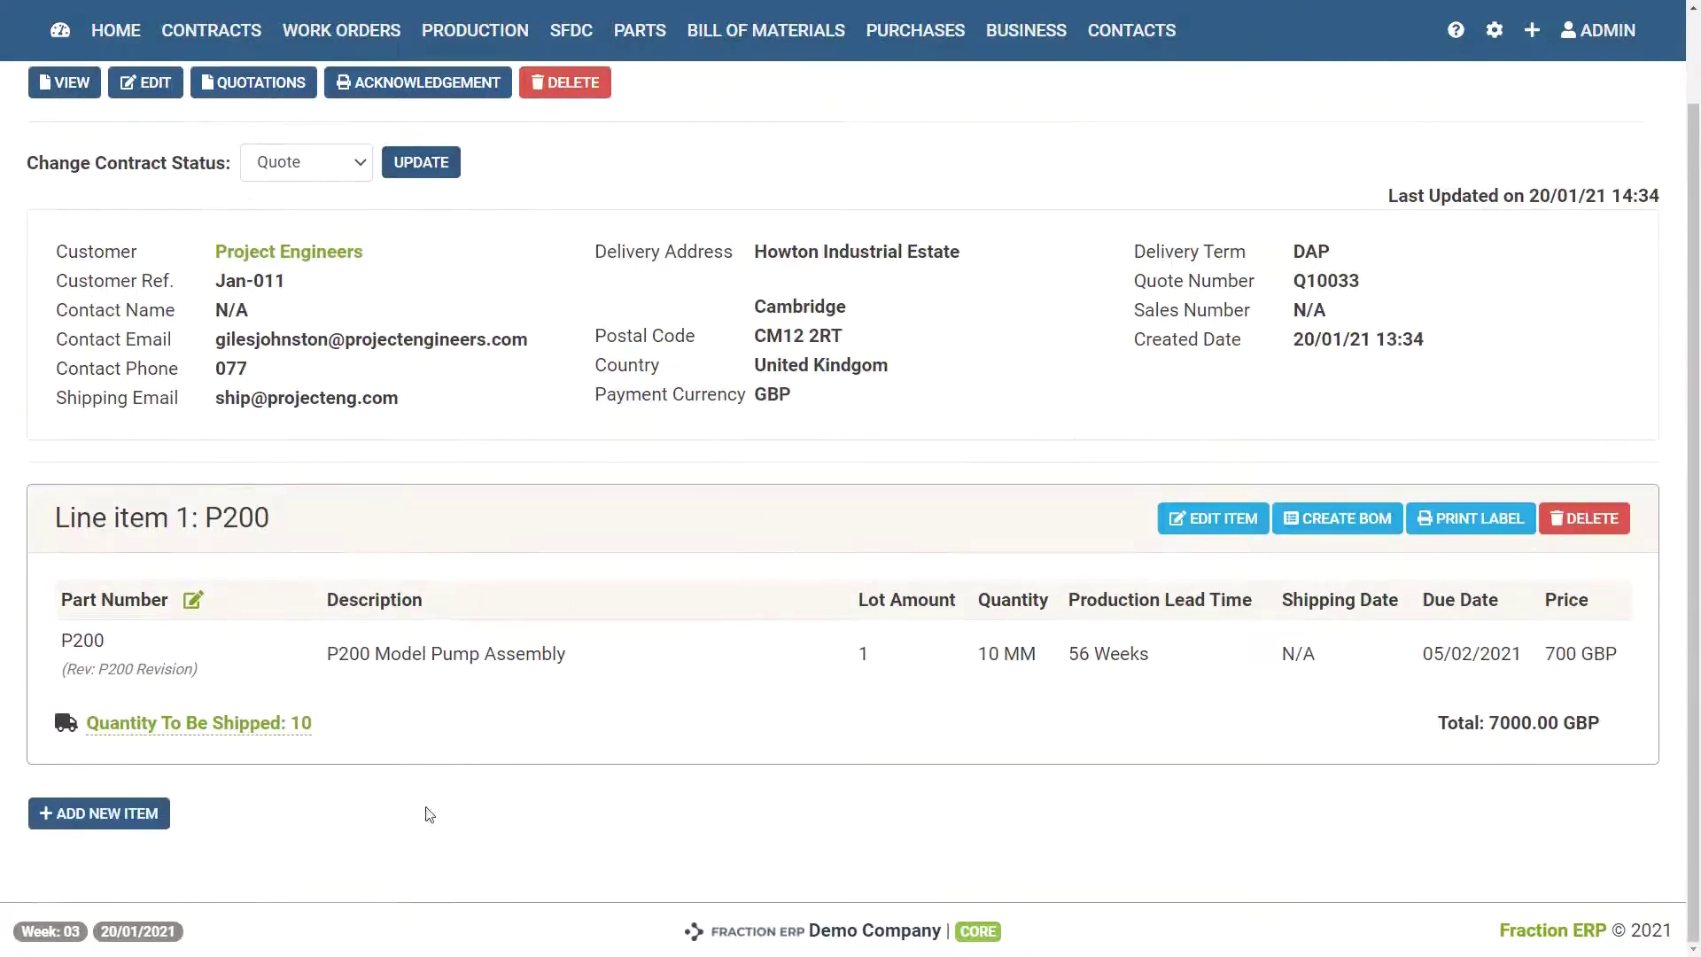
click(141, 812)
click(592, 217)
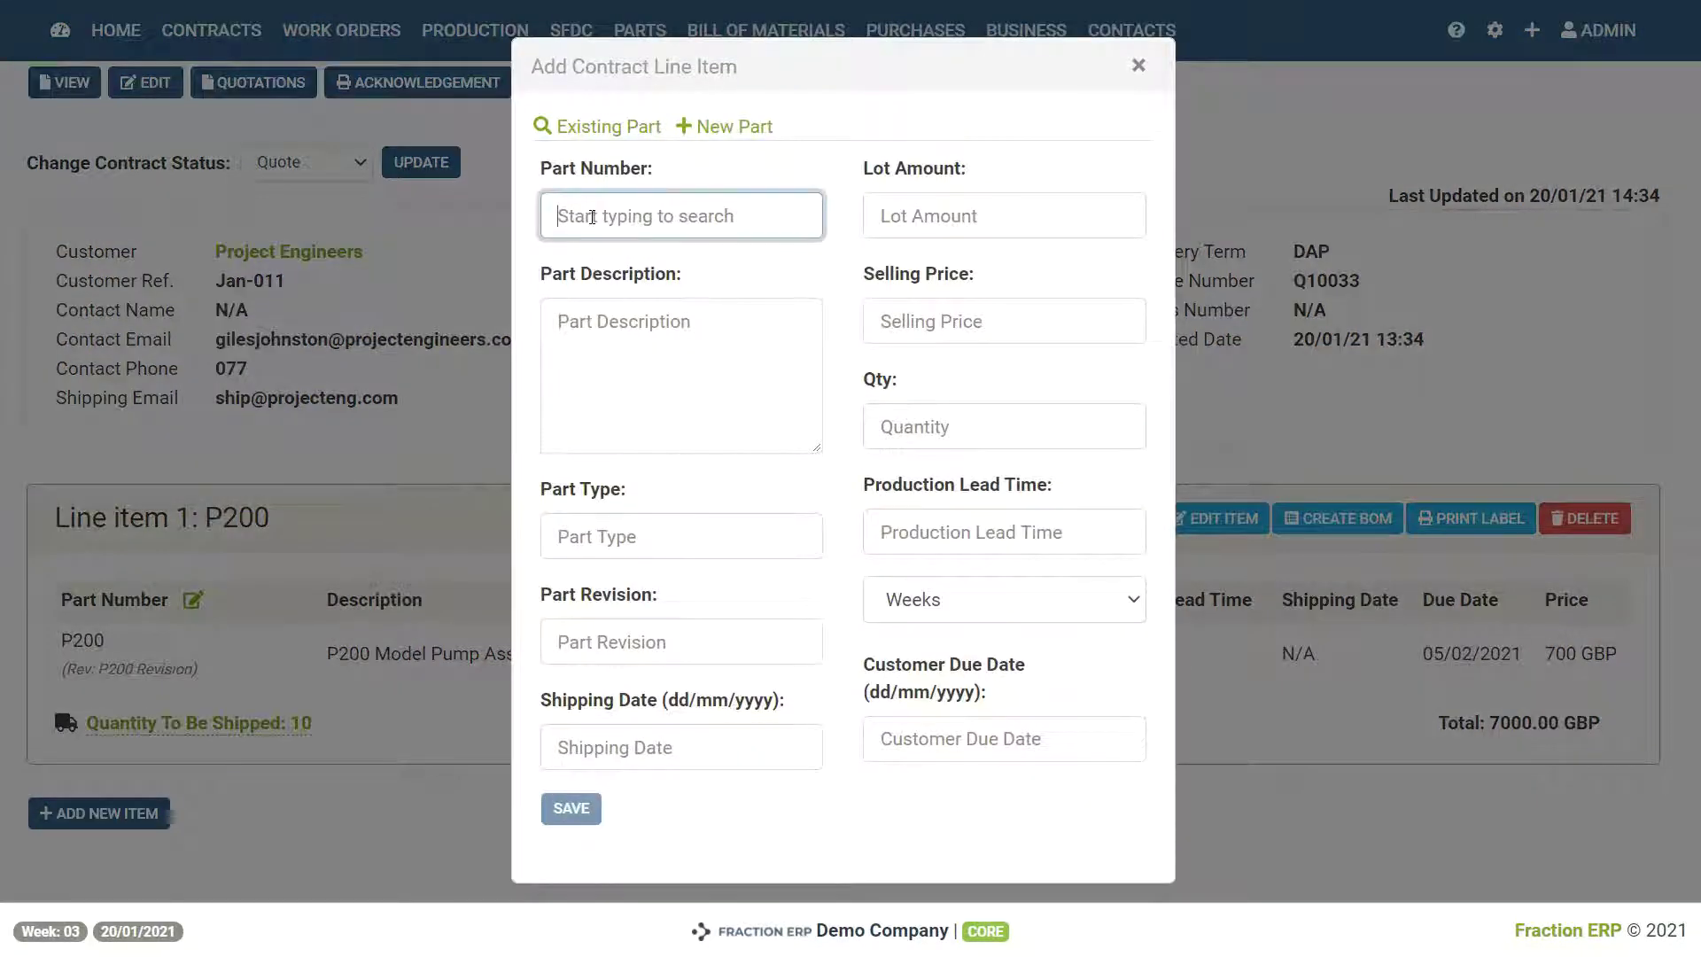
text(p400)
key(Return)
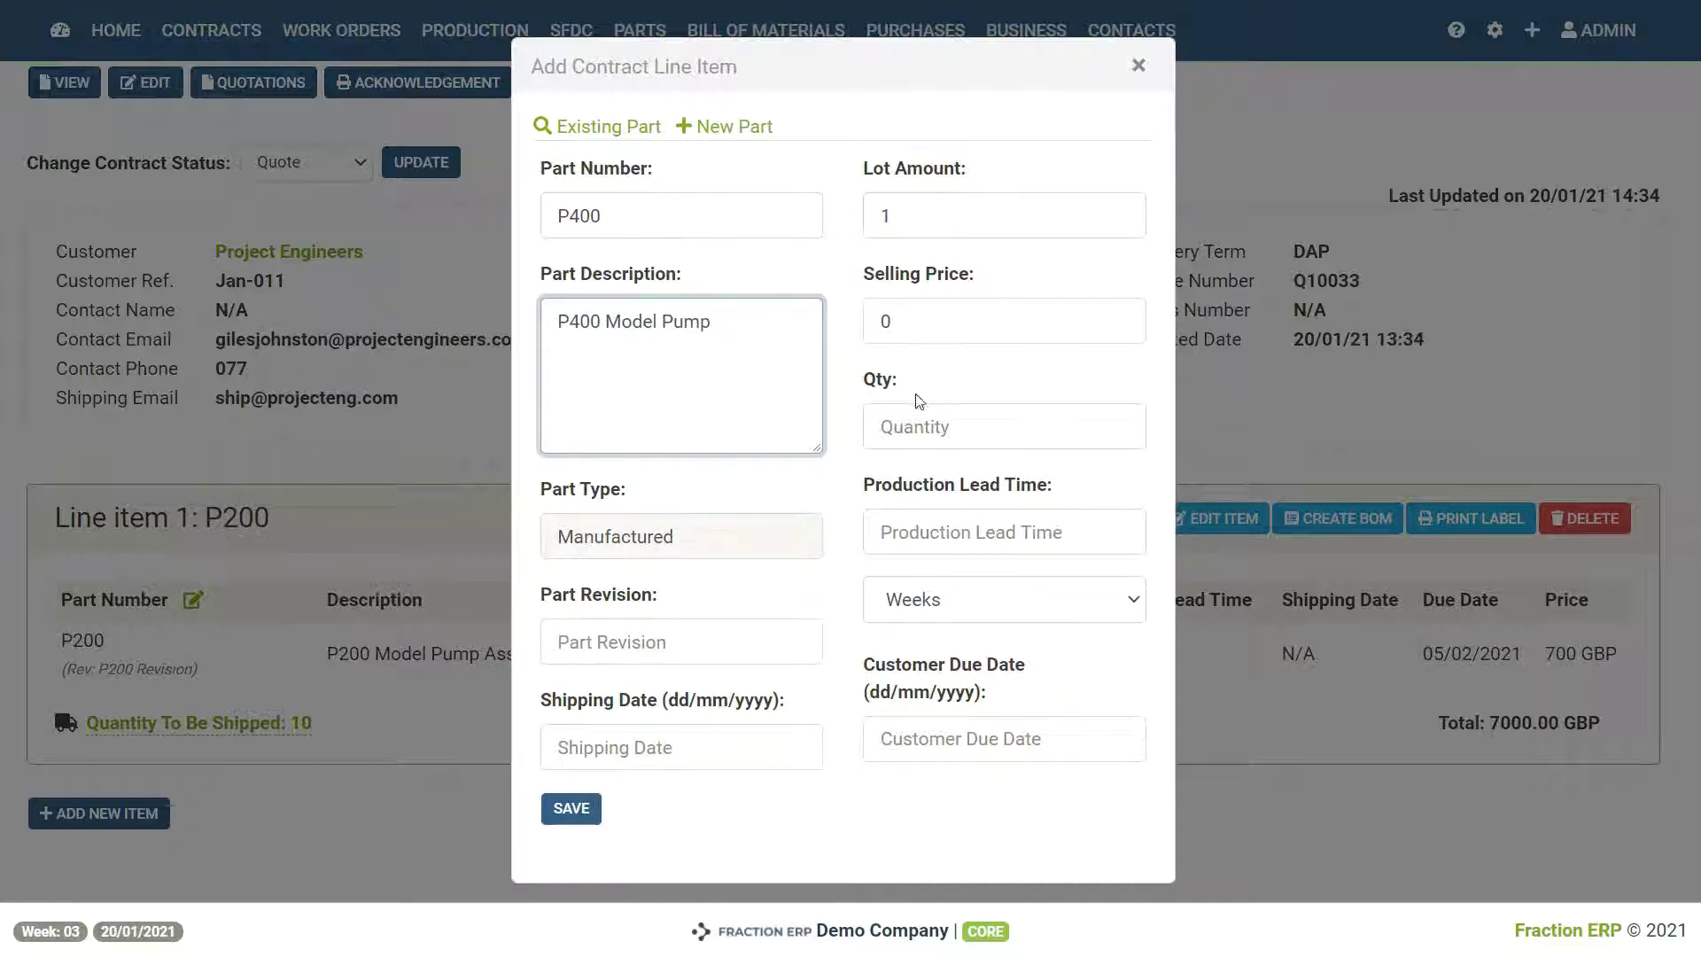
click(918, 423)
text(1)
click(819, 525)
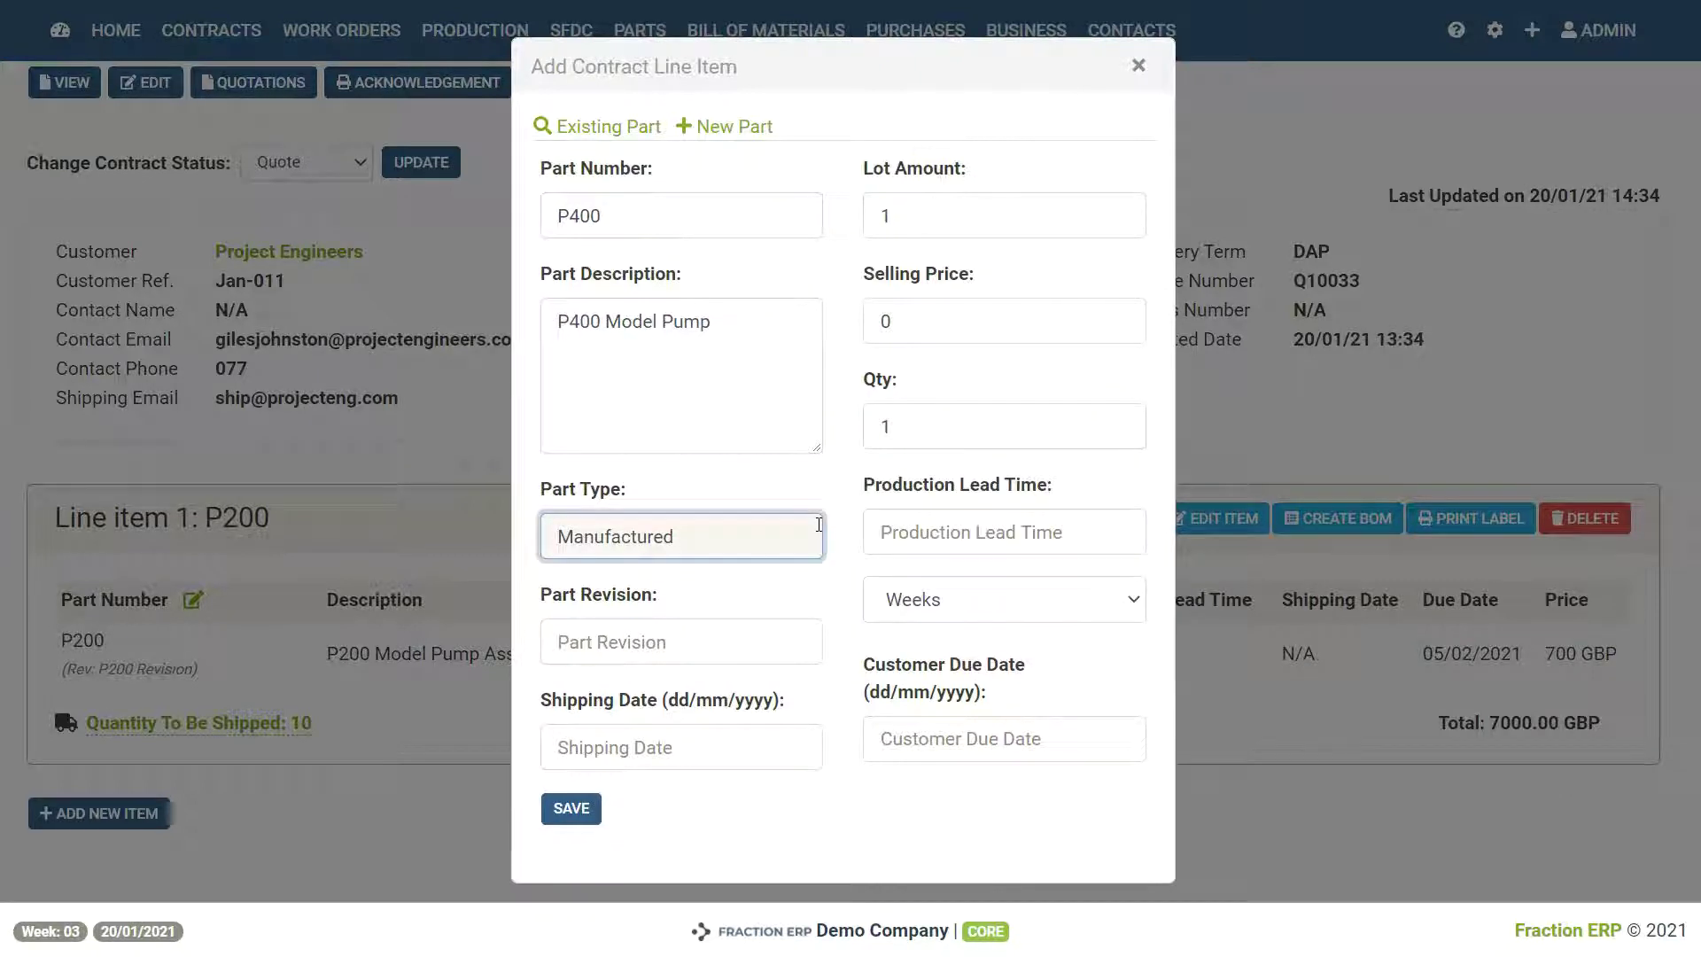
Set the P400 item's customer due date to 05/02/2021, check the new part form, and save the item to the contract
click(890, 741)
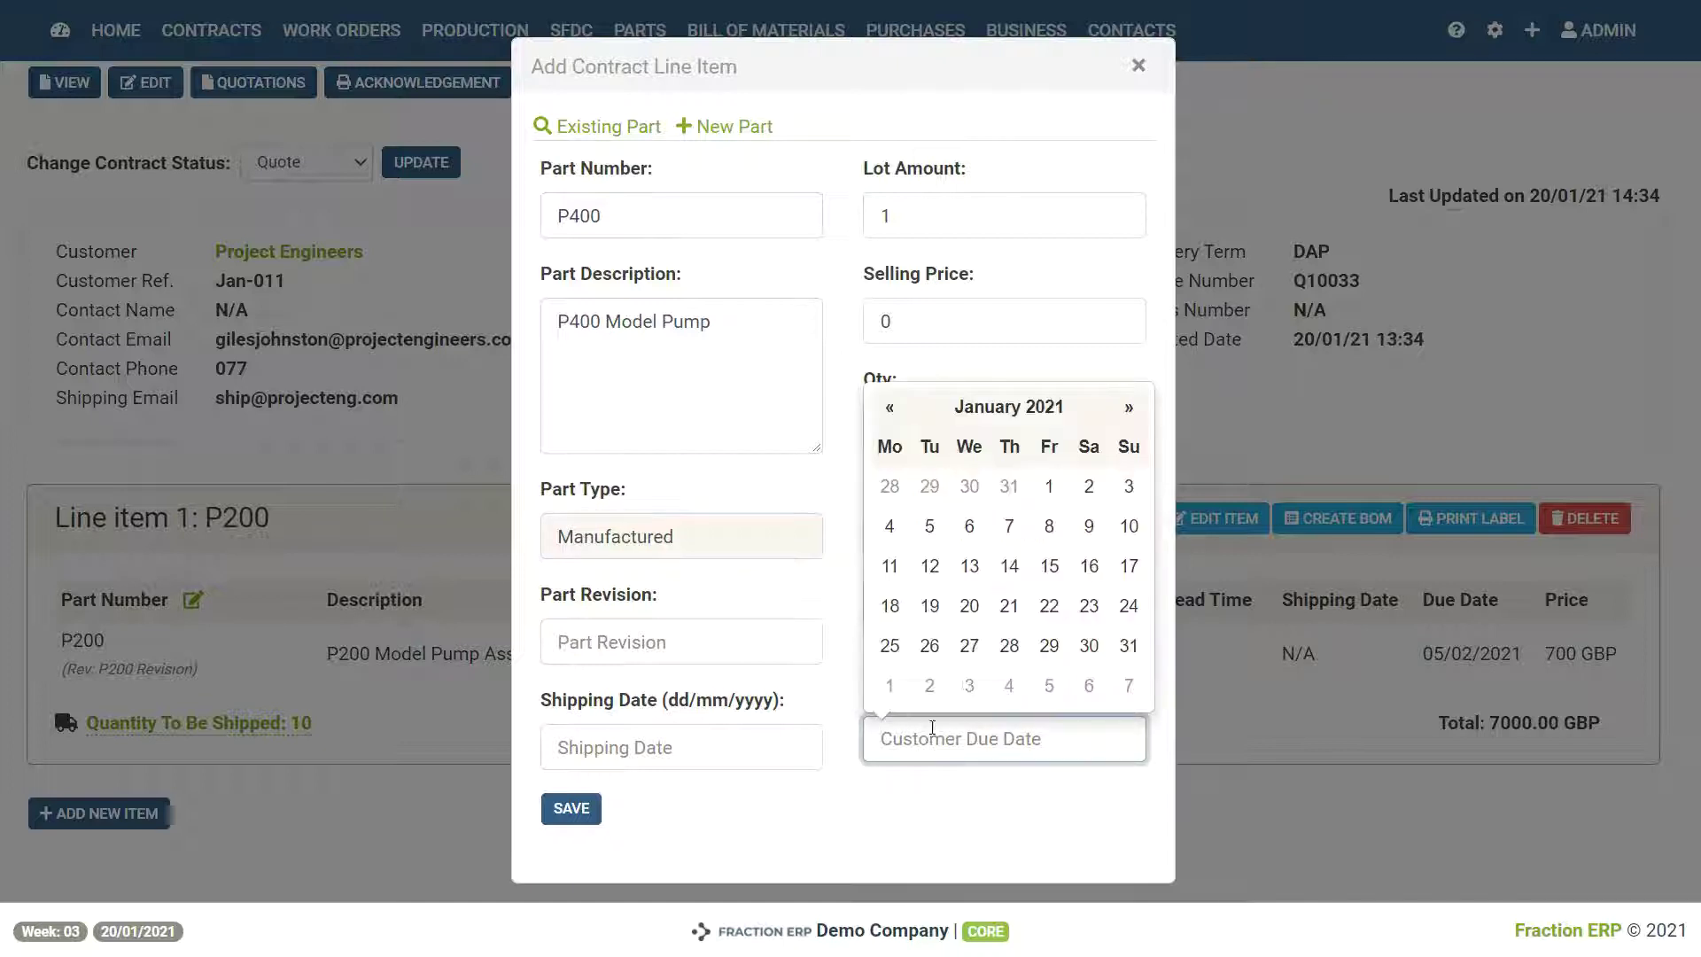
click(1128, 406)
click(1049, 526)
click(792, 810)
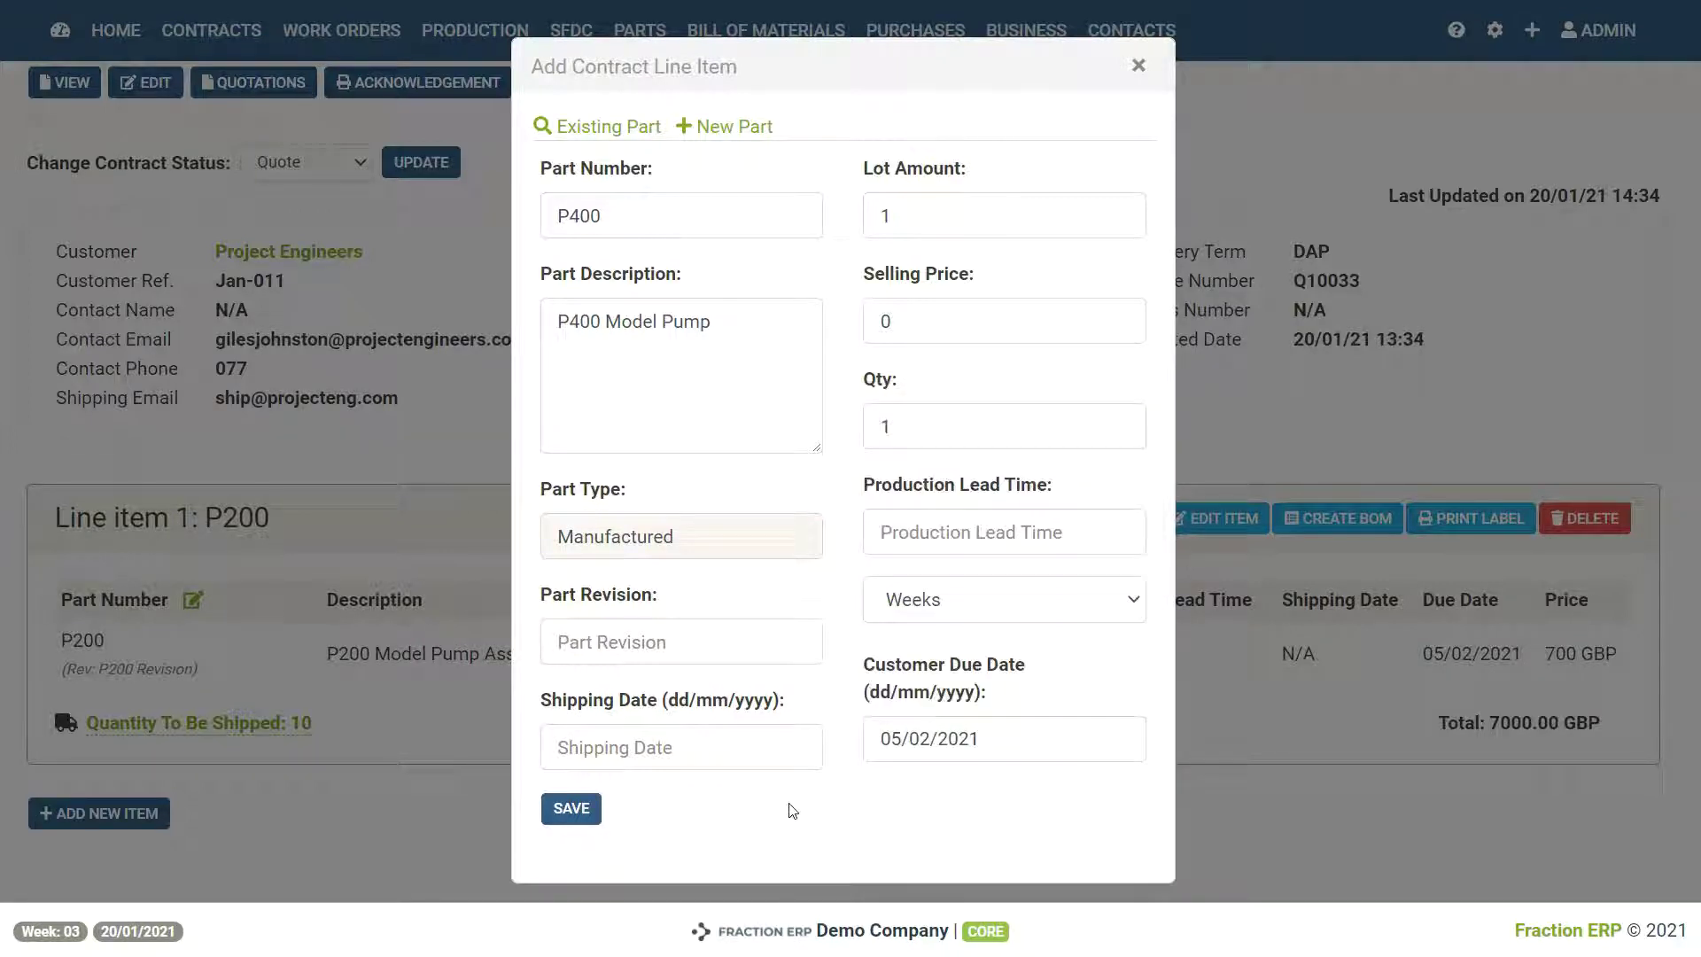
click(751, 143)
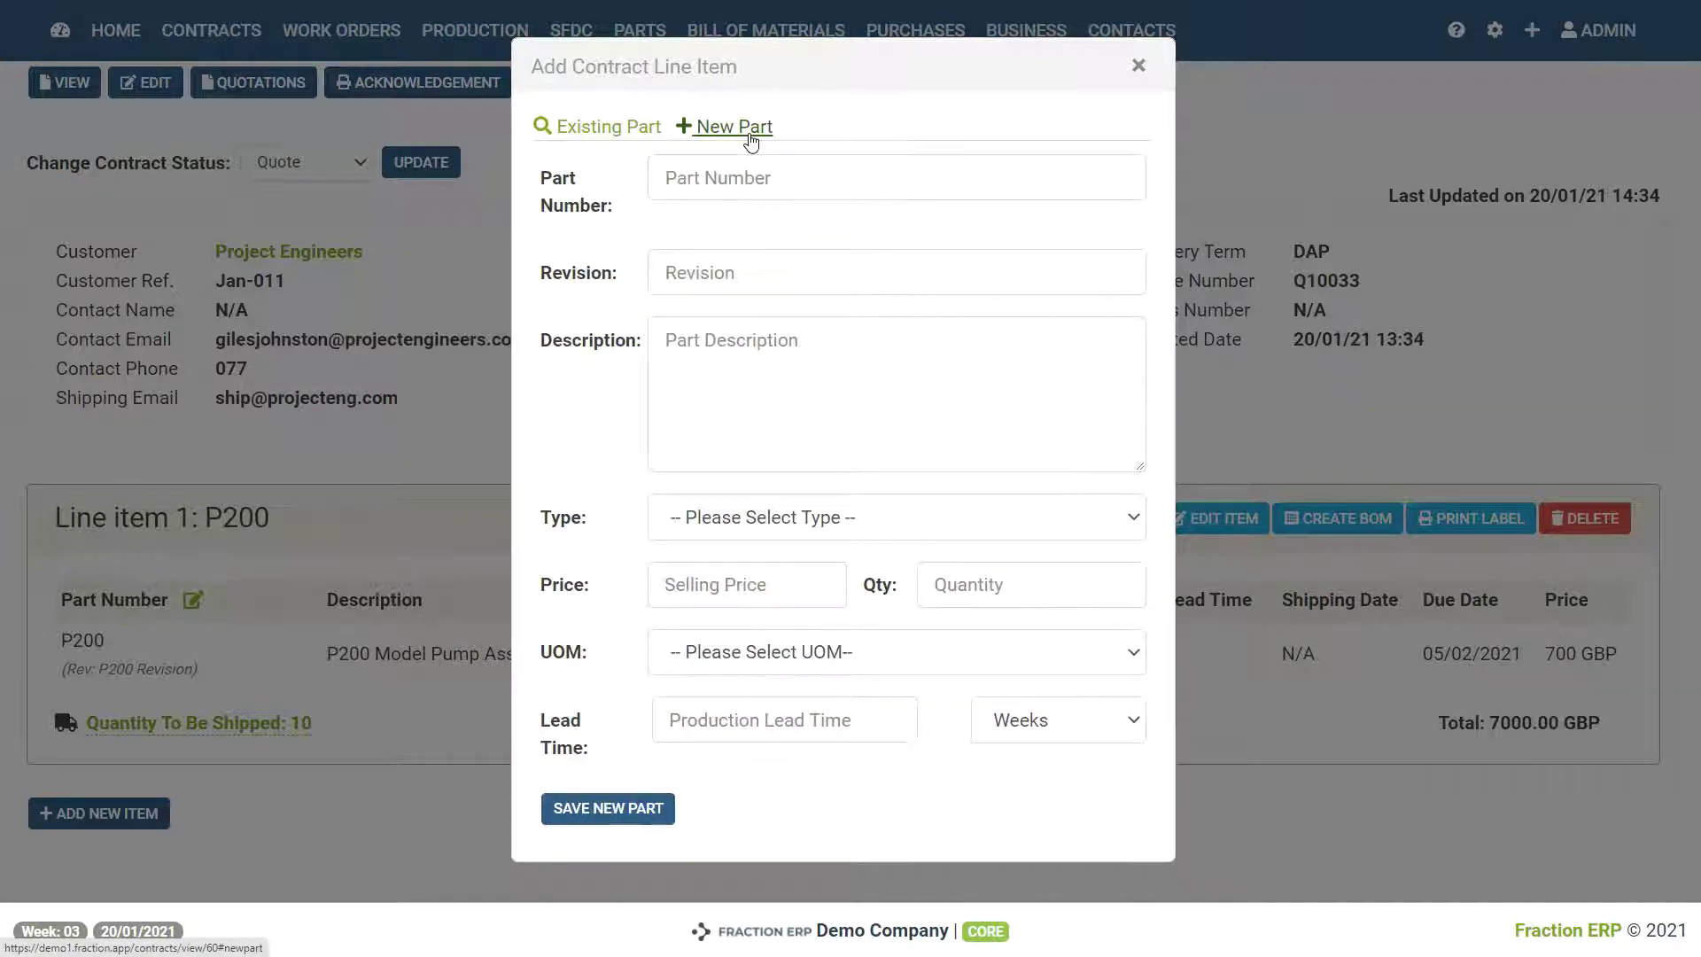
click(632, 129)
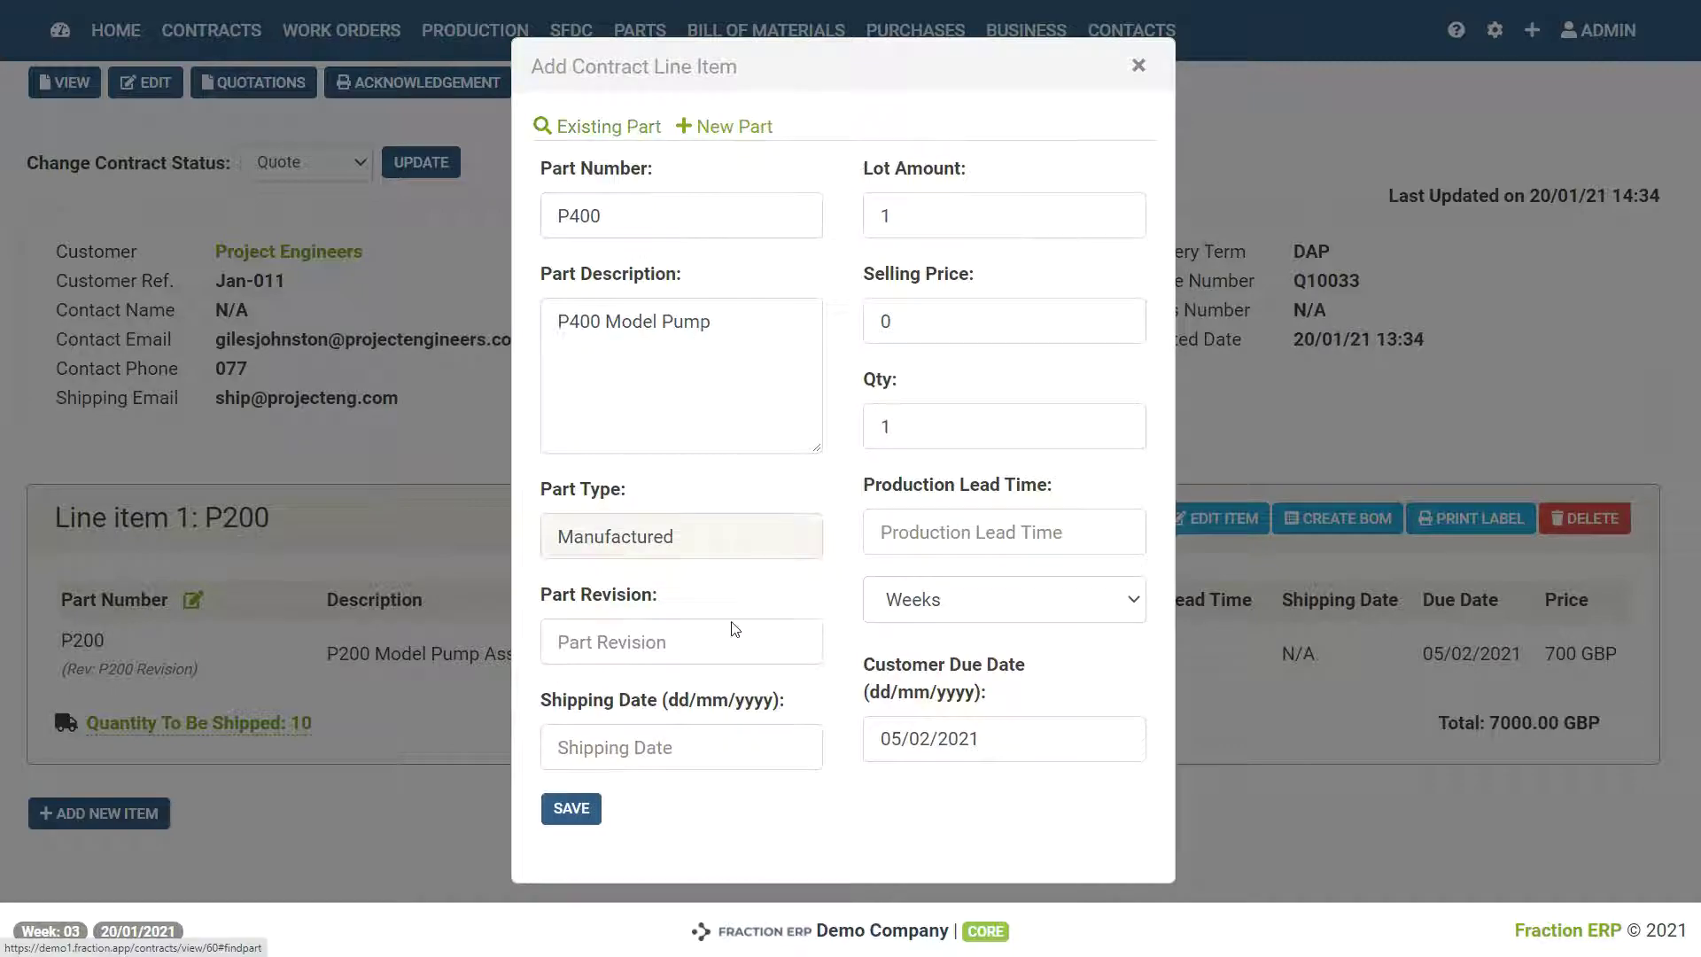
click(560, 811)
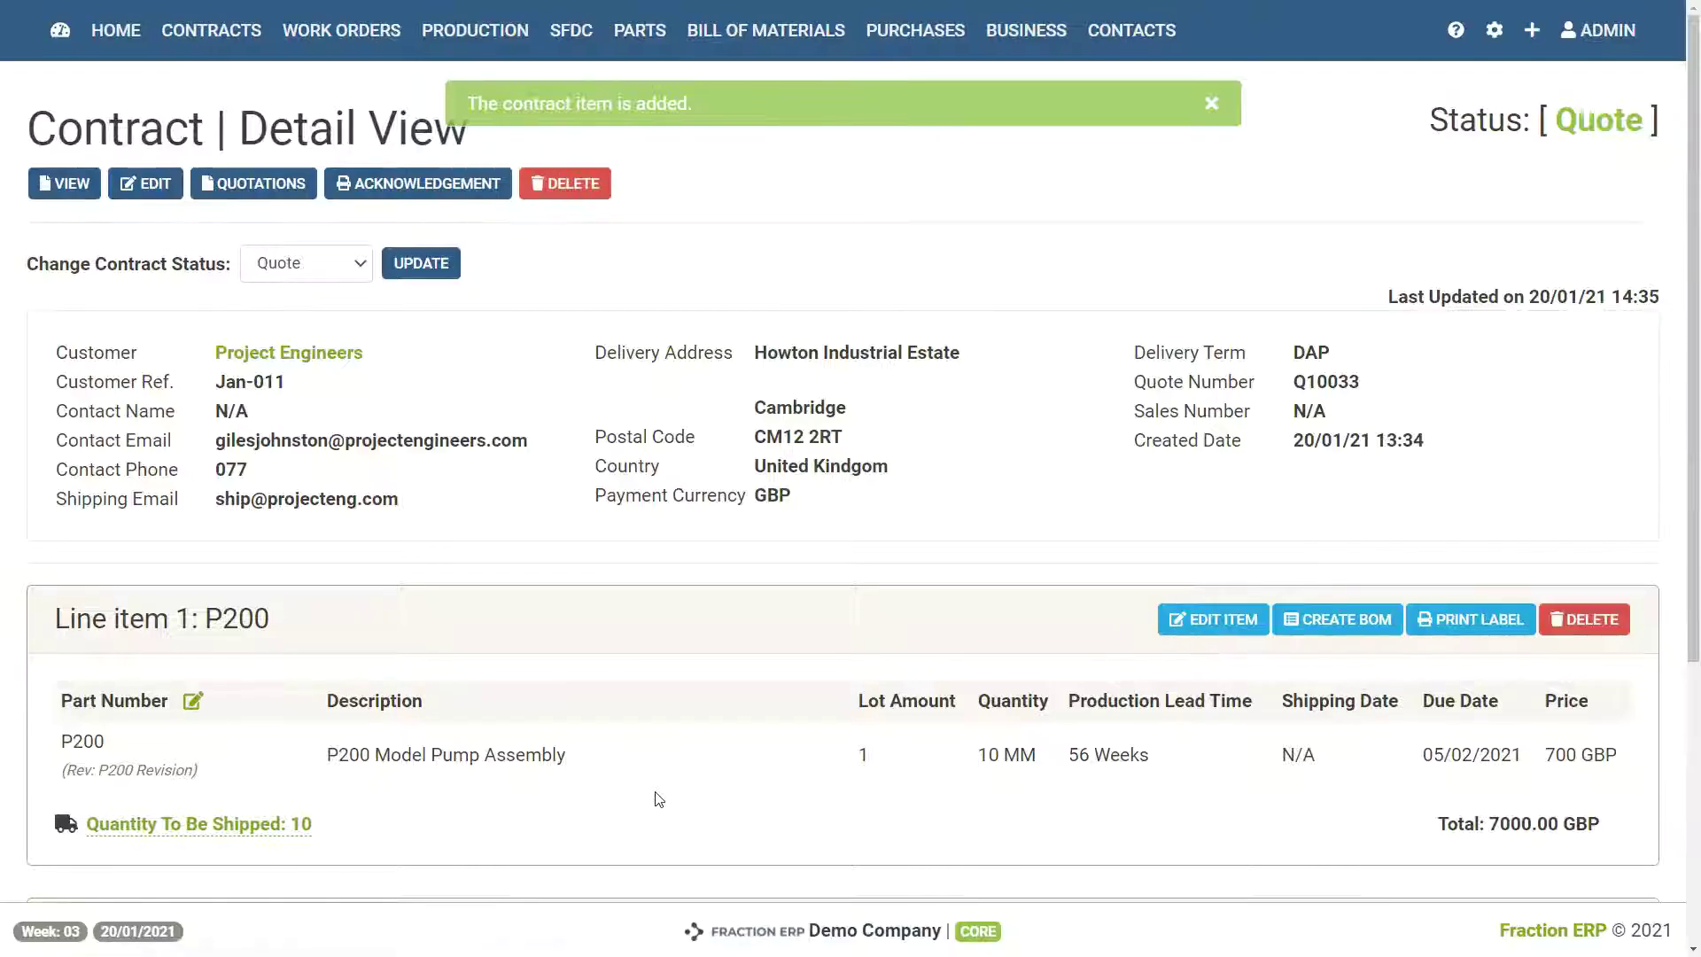
scroll(405, 755, down, 5)
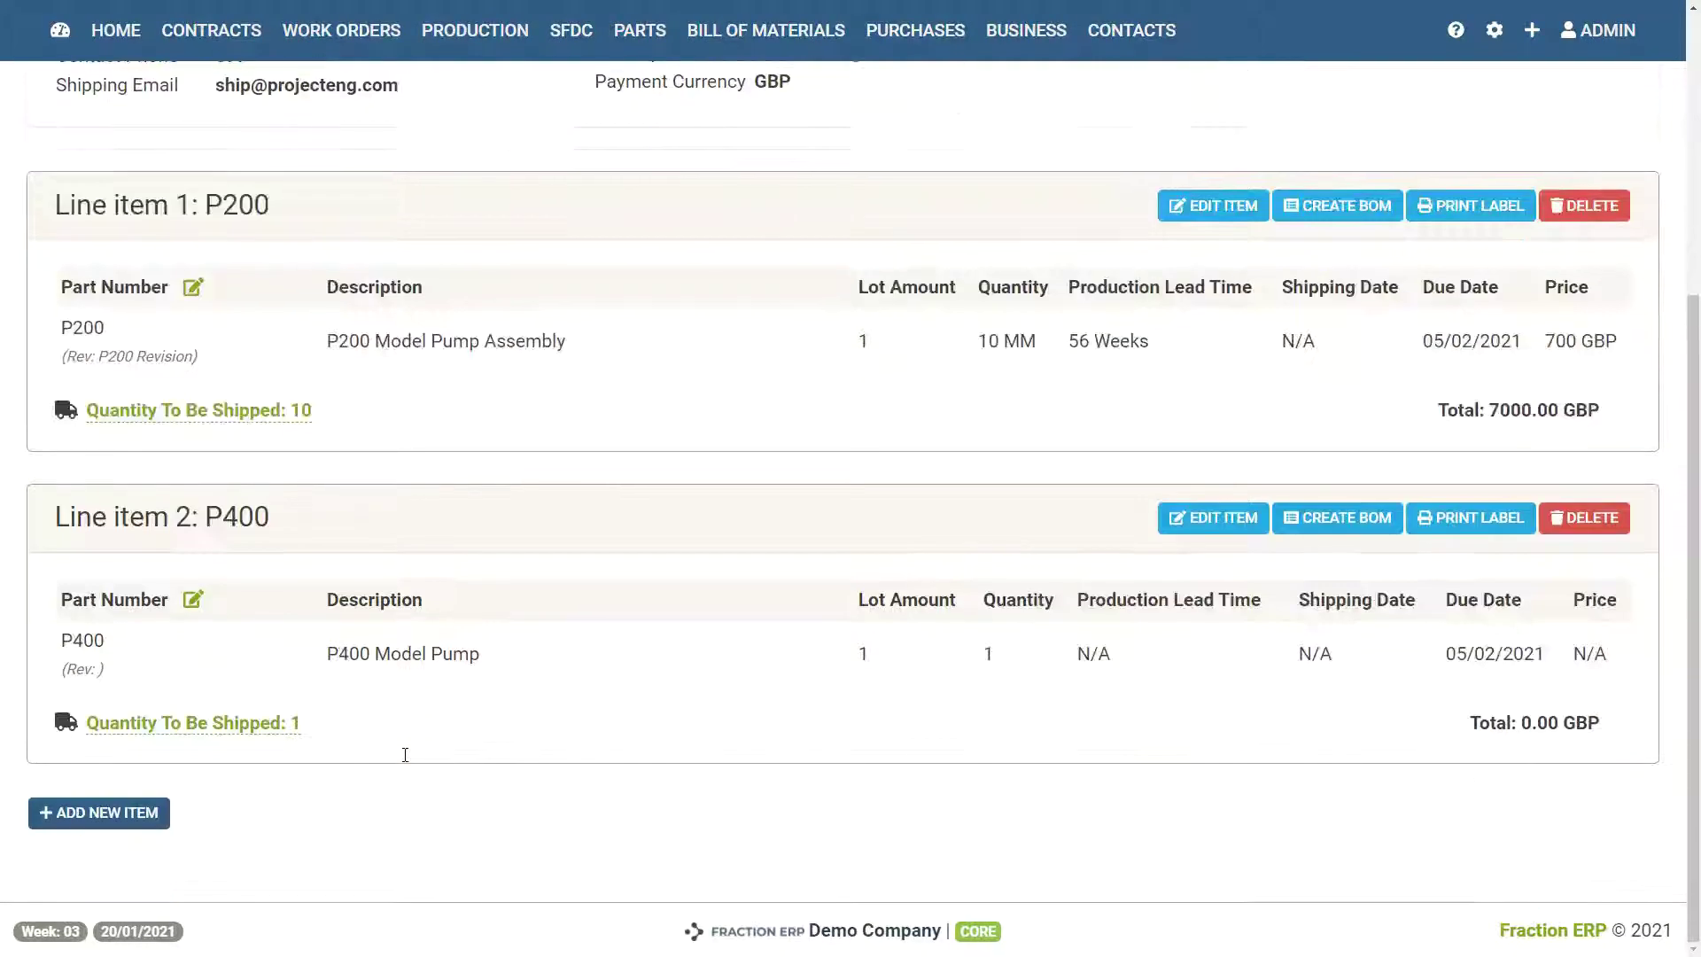
scroll(405, 755, up, 5)
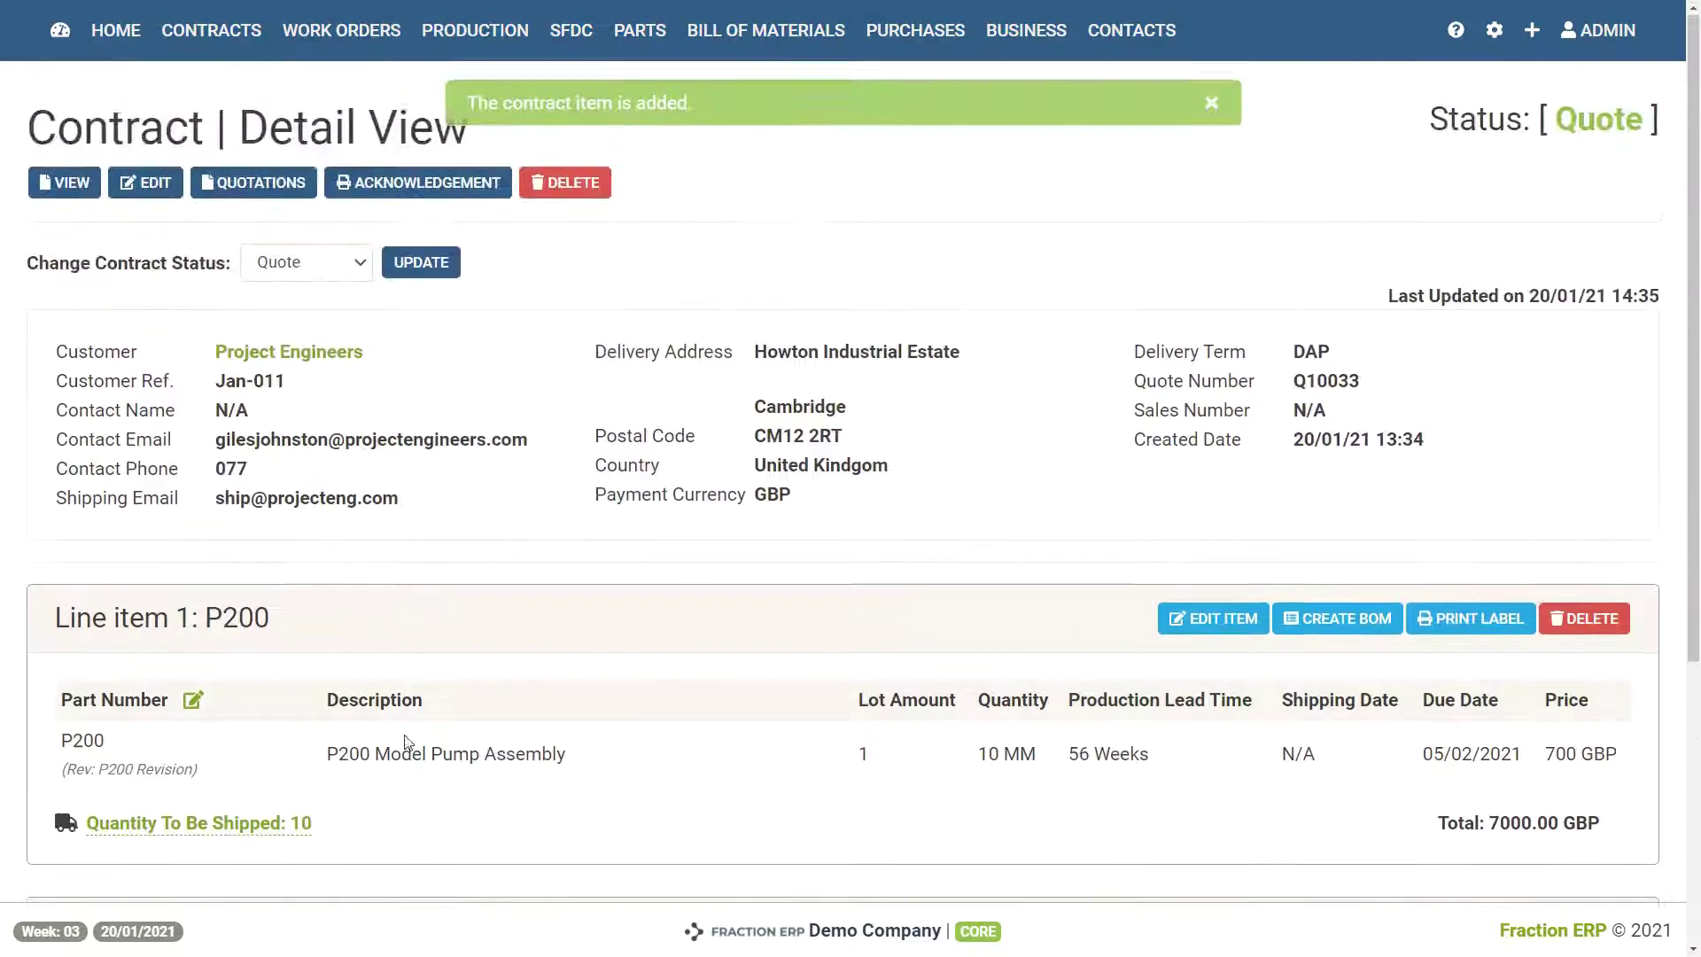
Create a new quotation revision that includes the added P400 line item and review the list of quotation revisions
click(268, 186)
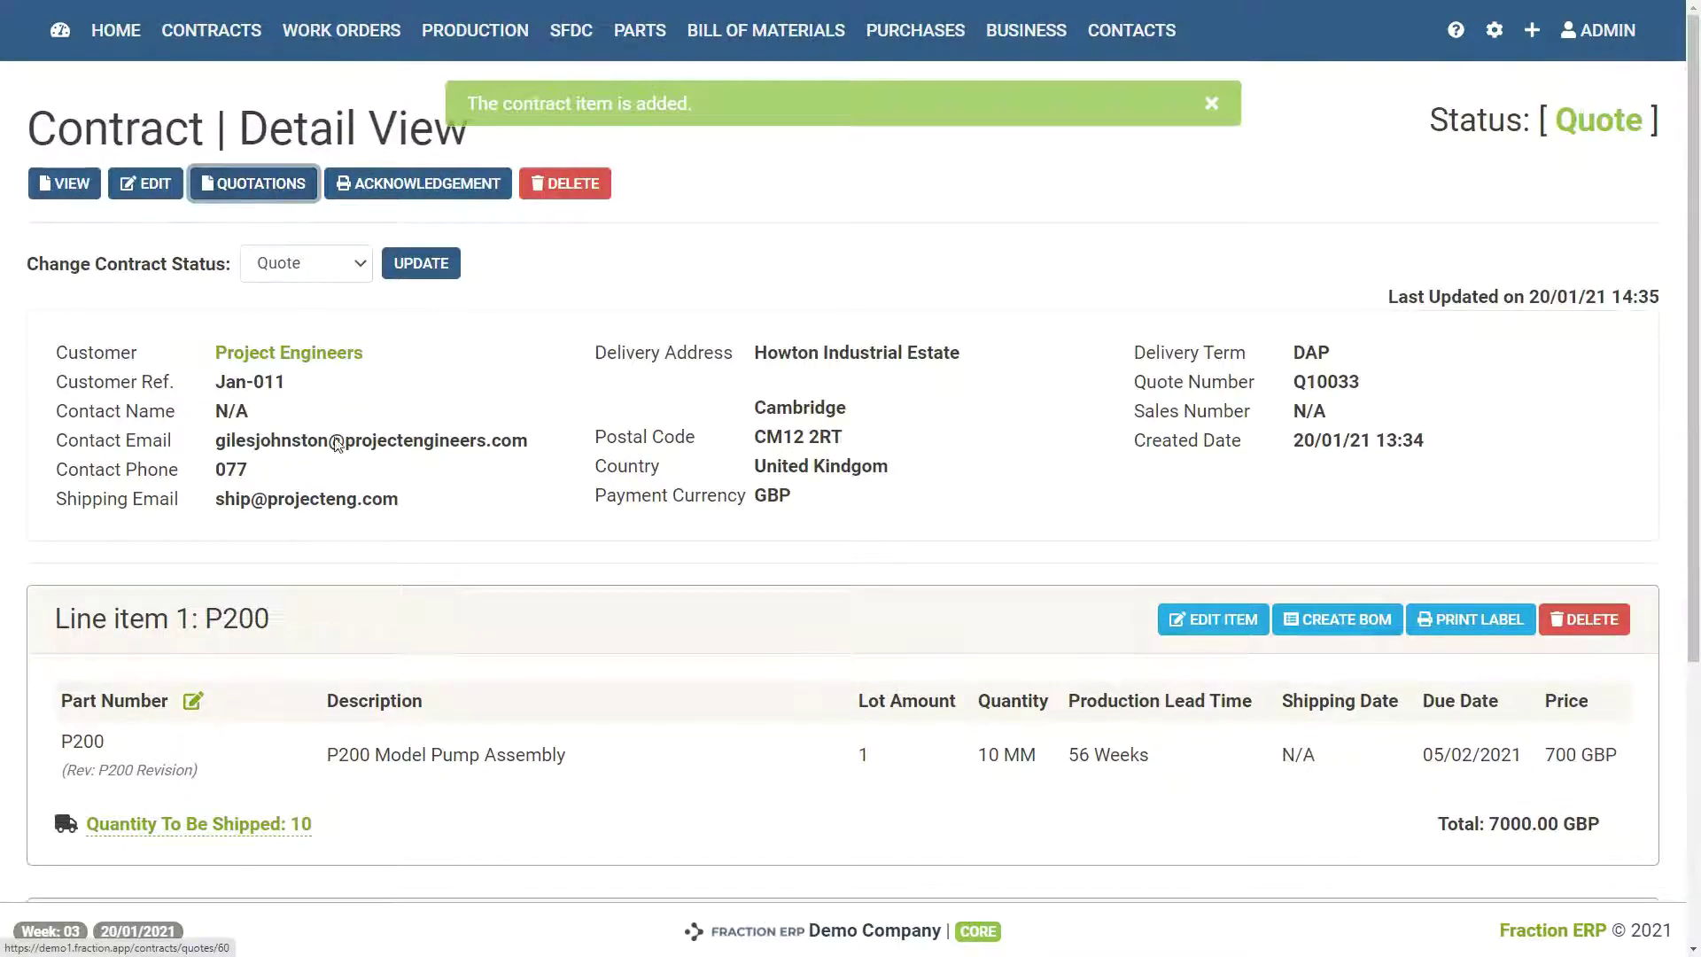
click(130, 281)
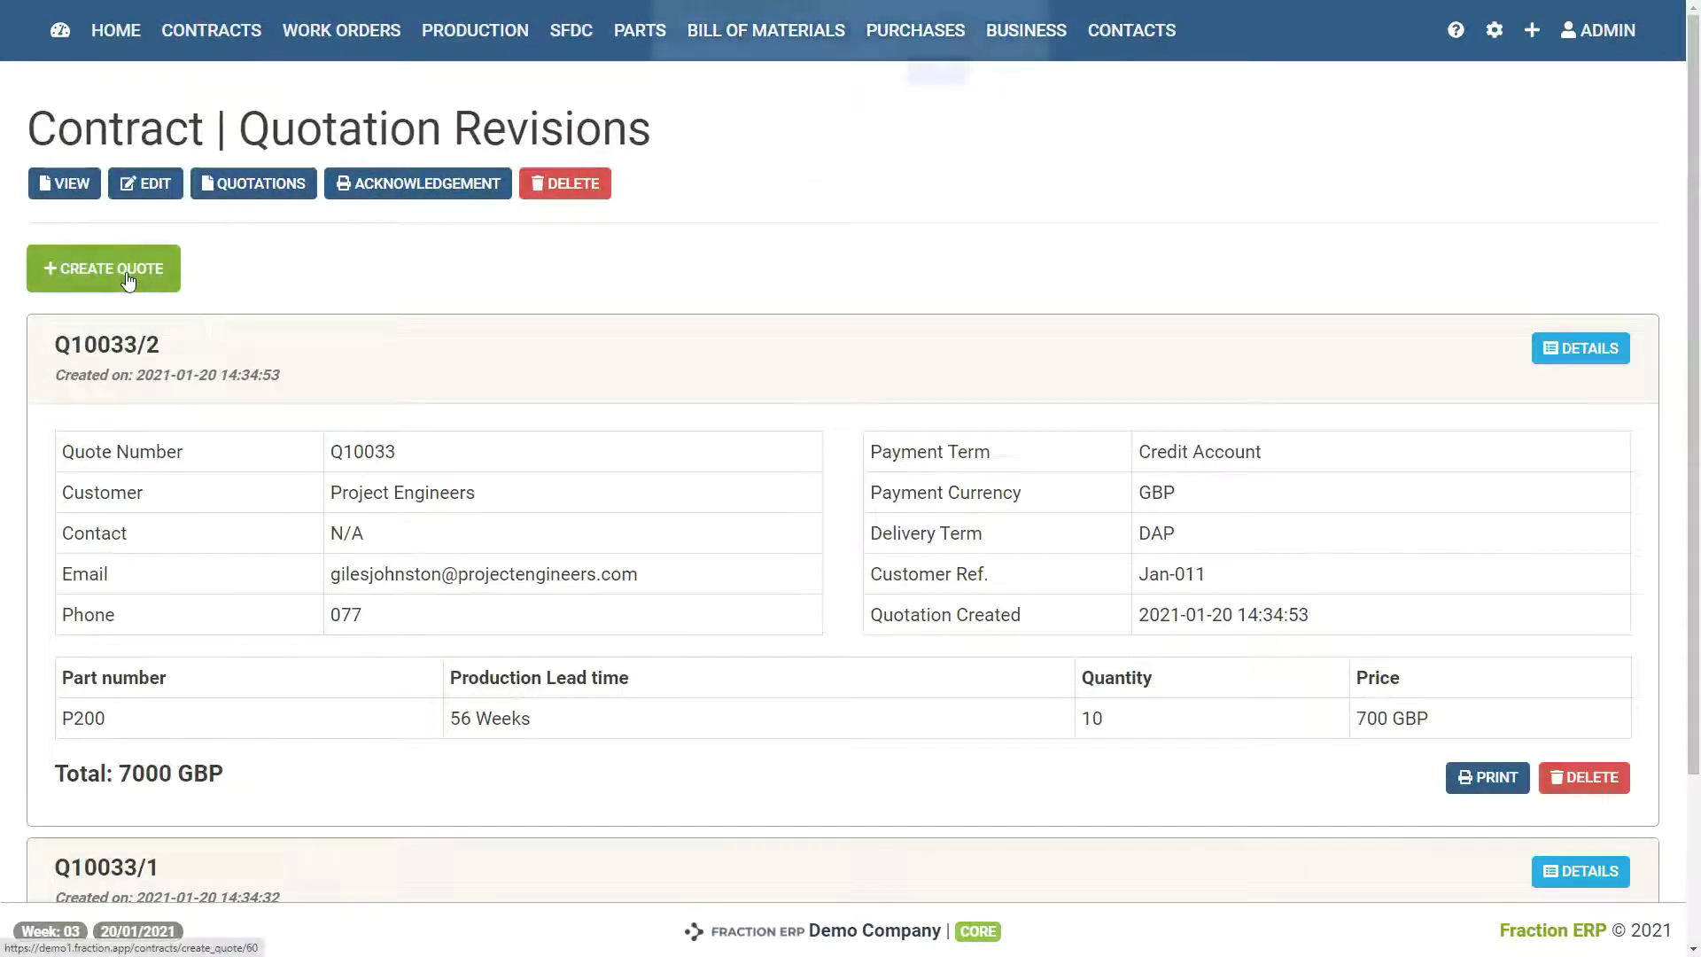
click(928, 86)
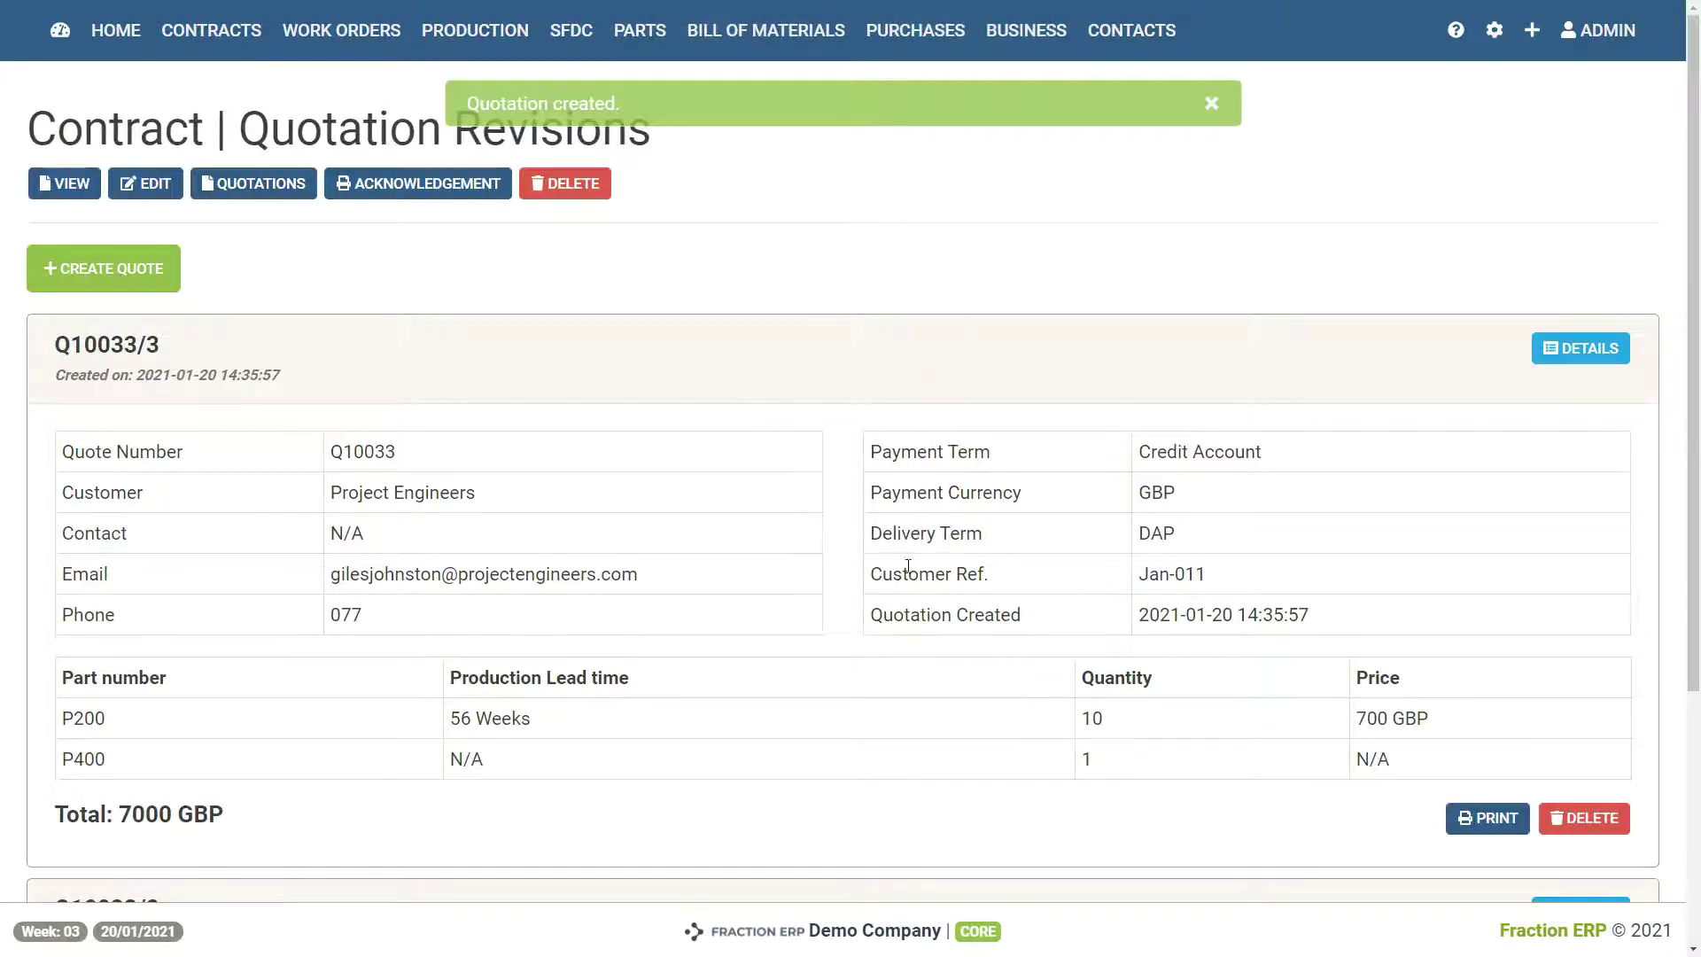
scroll(913, 567, down, 4)
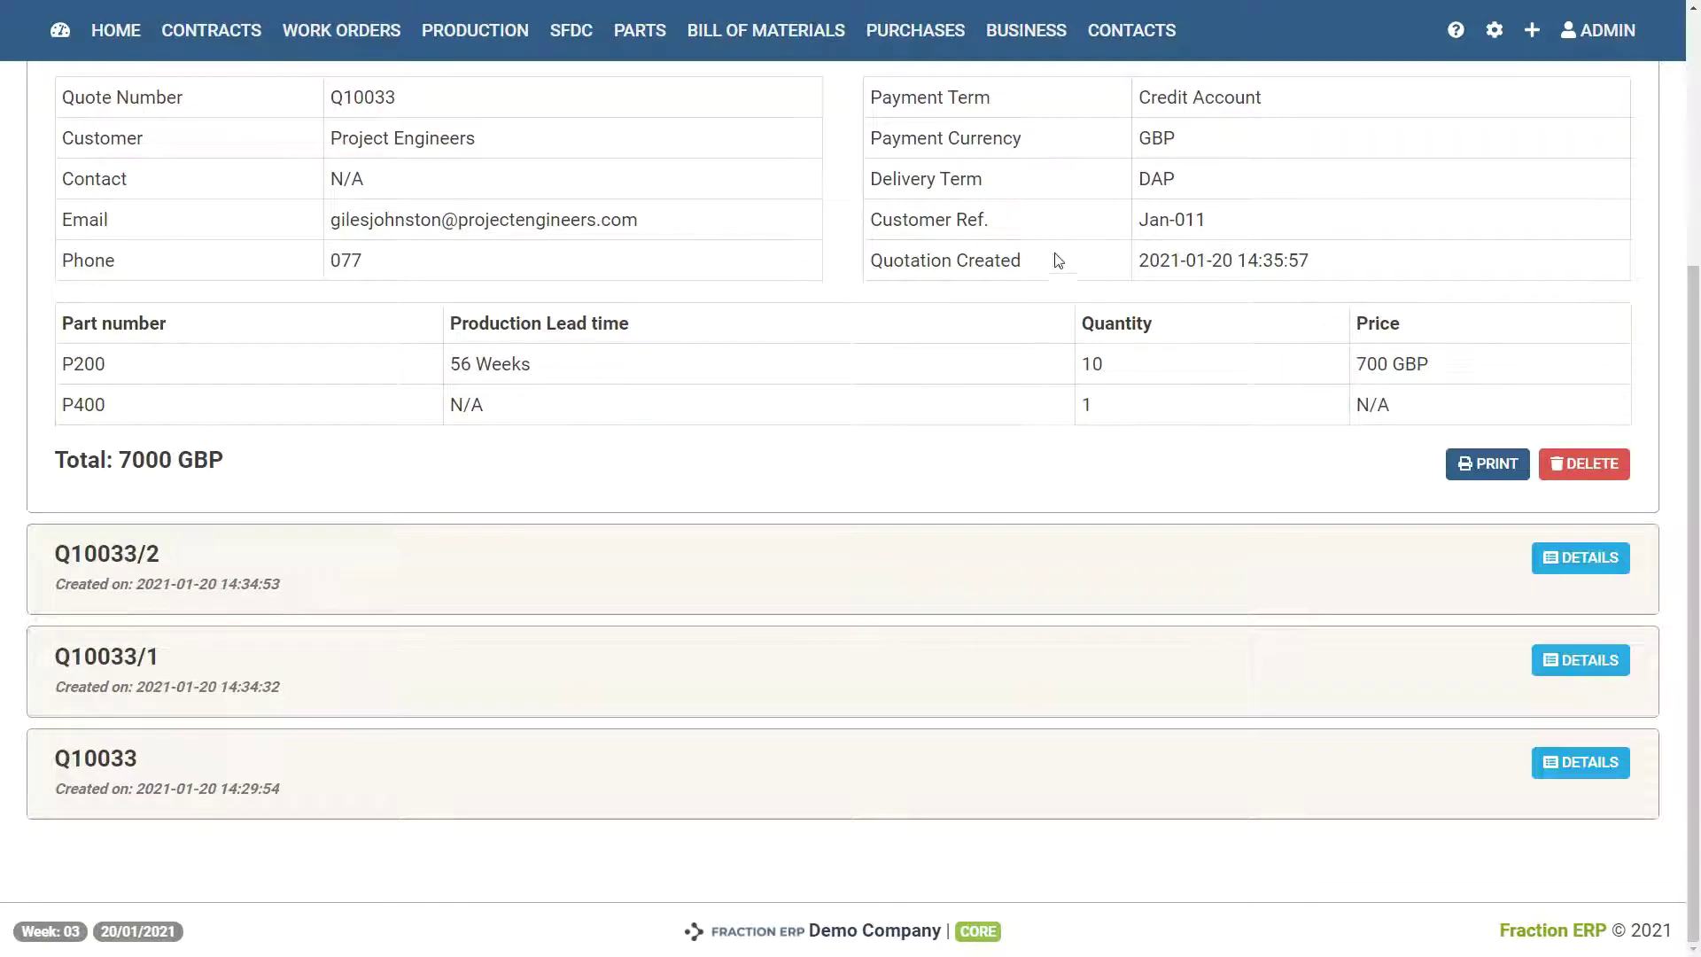
scroll(1057, 515, up, 4)
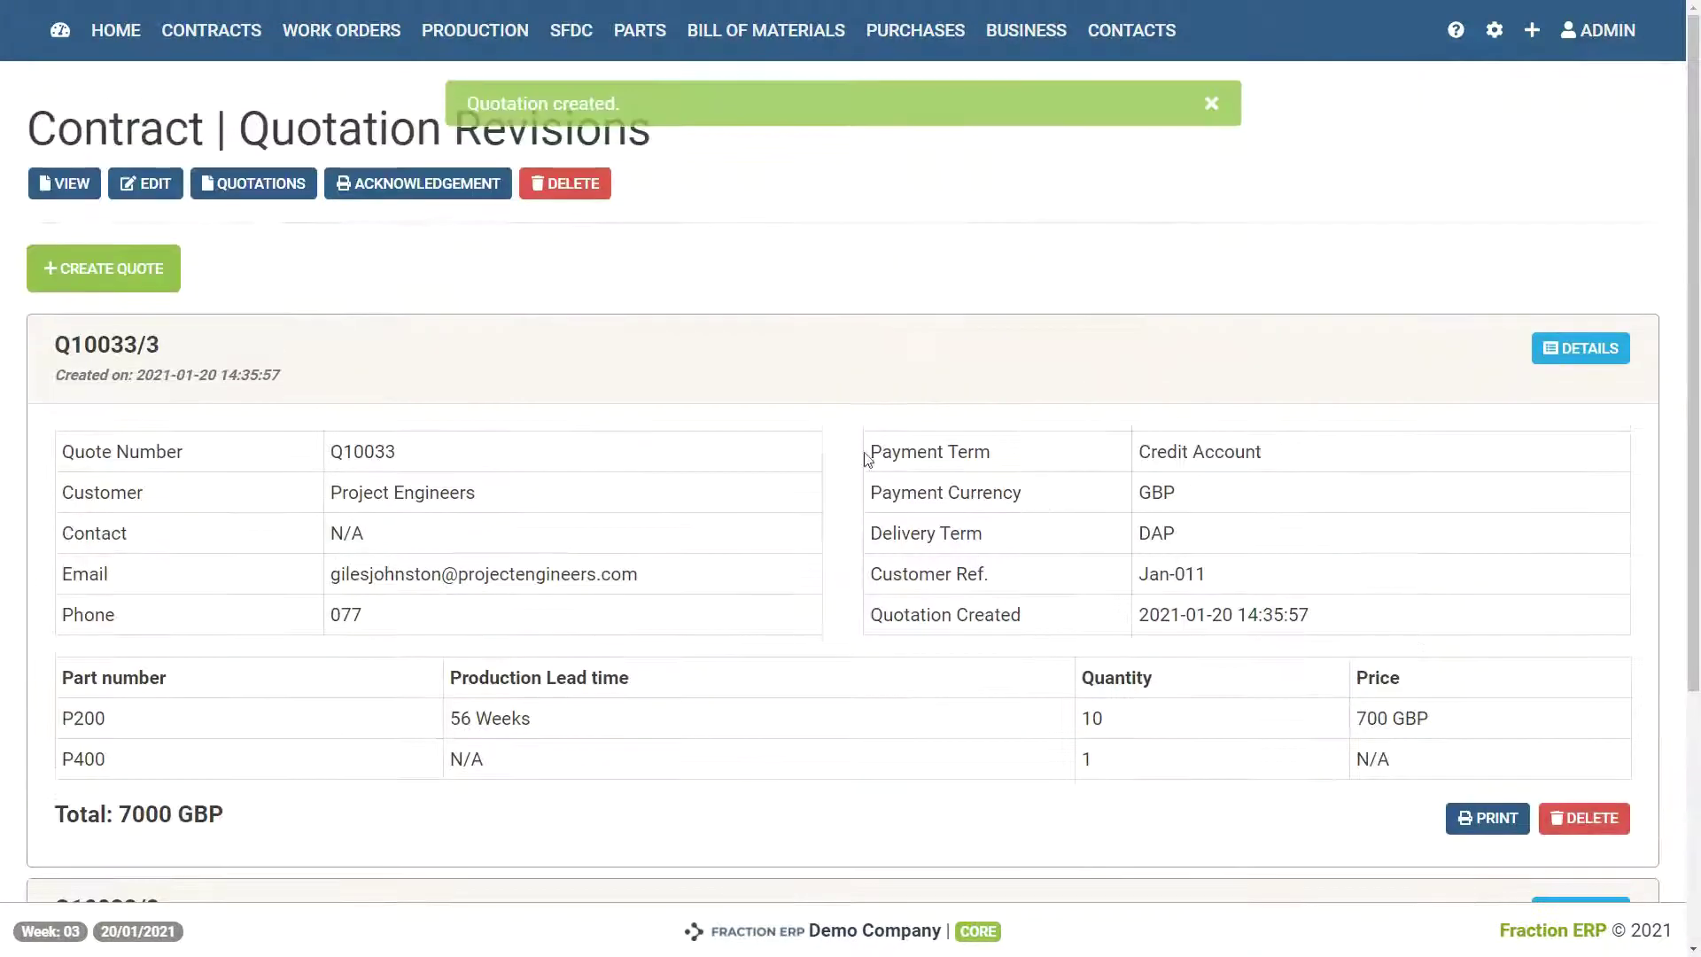
Change the contract's status from its details to Active and preview its order acknowledgement printout without saving it
click(64, 184)
click(358, 265)
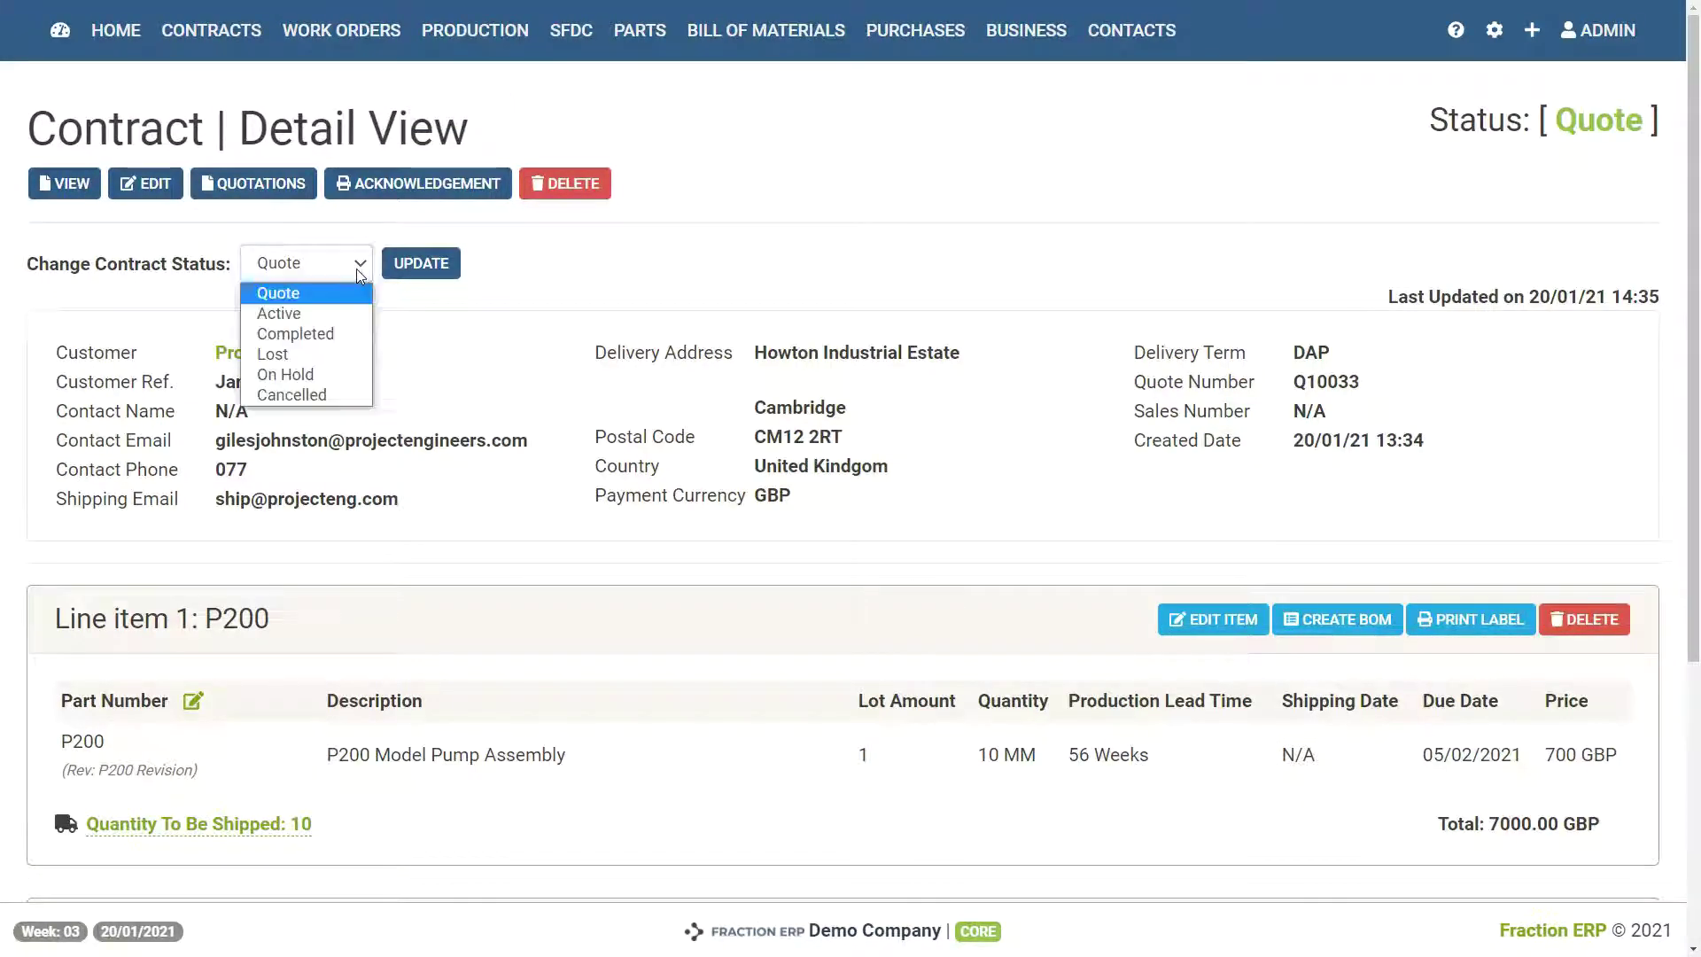
click(348, 315)
click(421, 263)
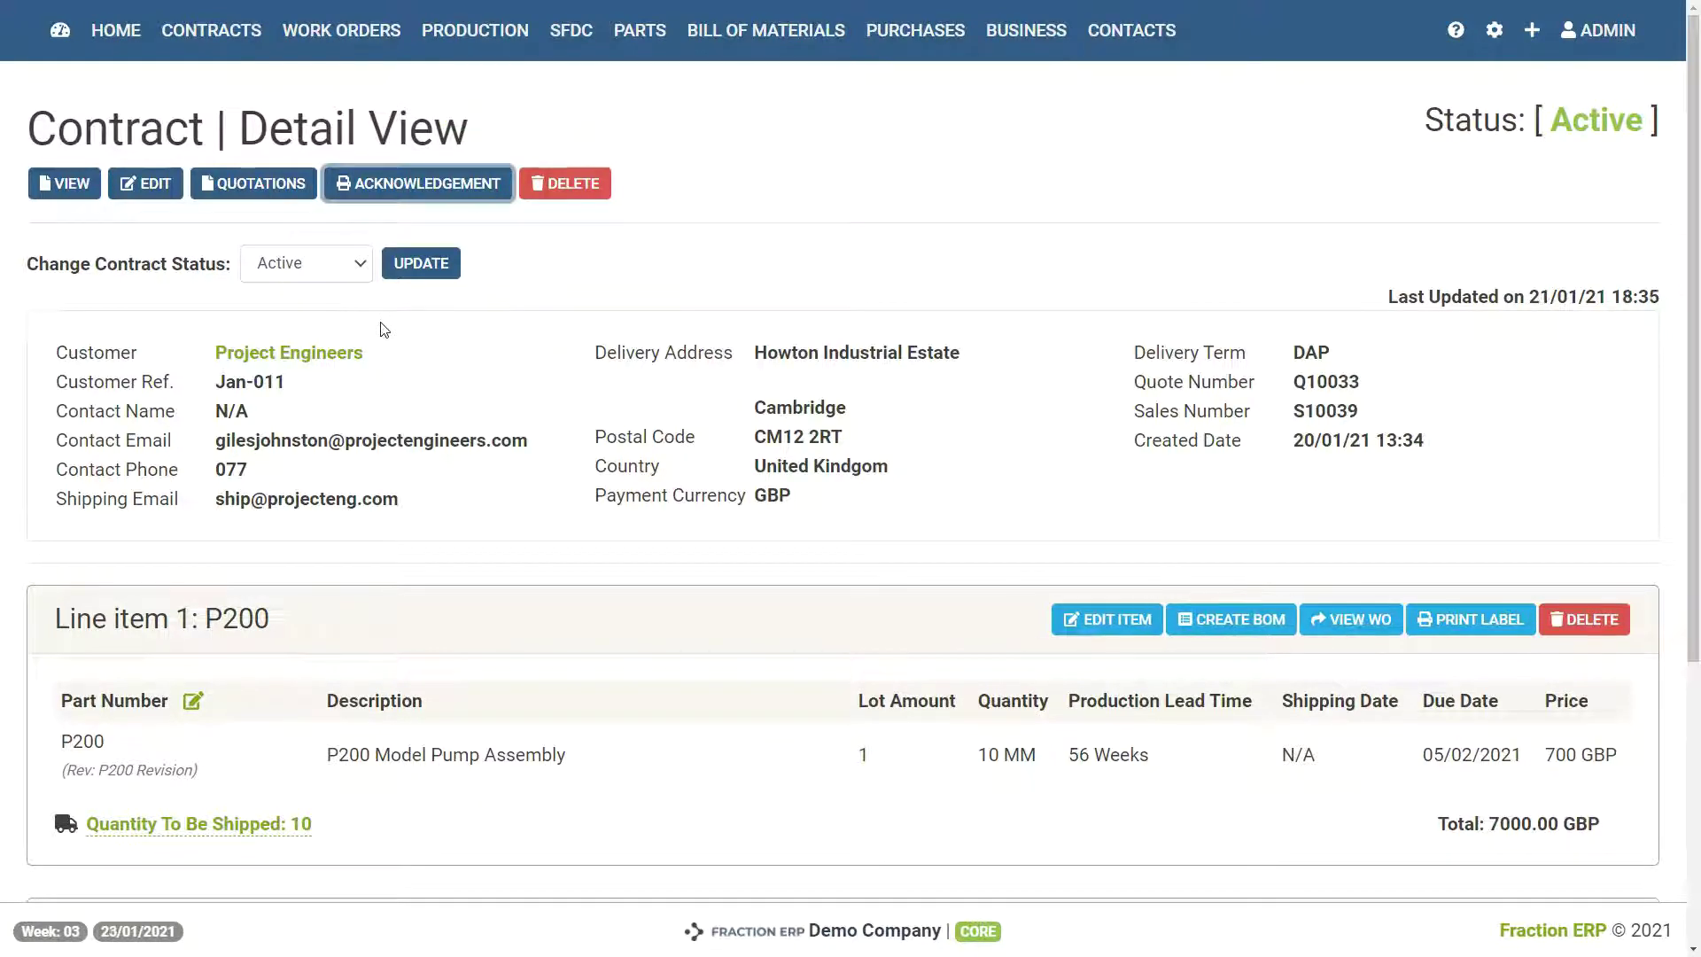
click(389, 195)
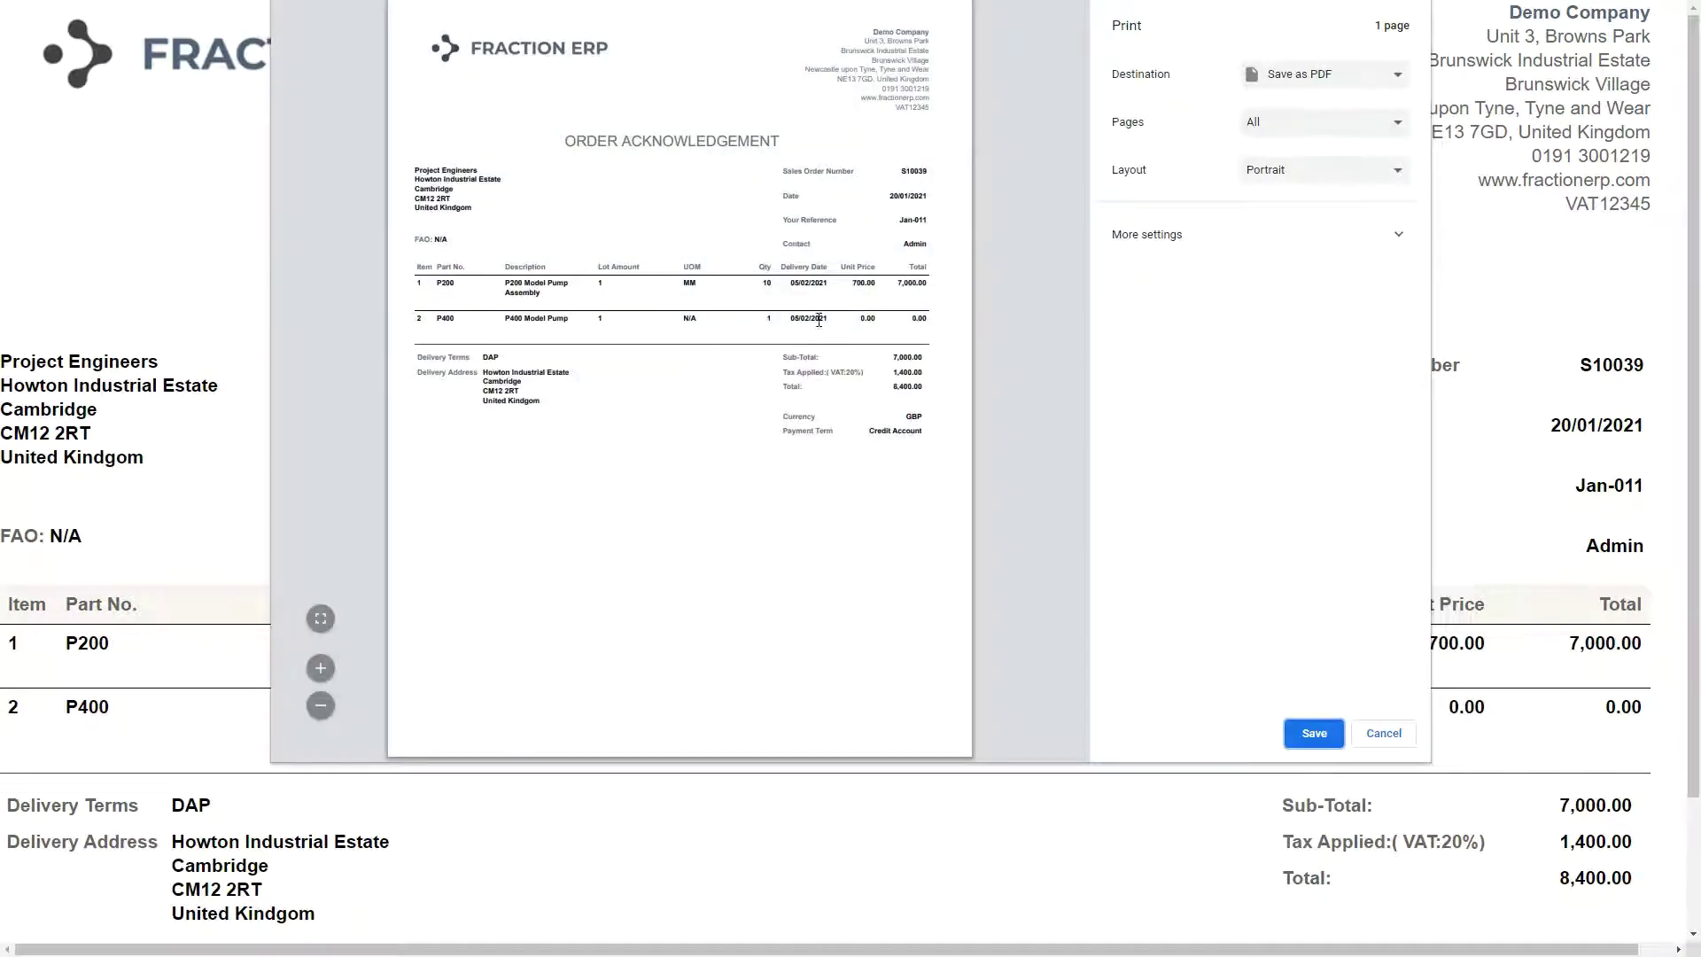
click(1393, 737)
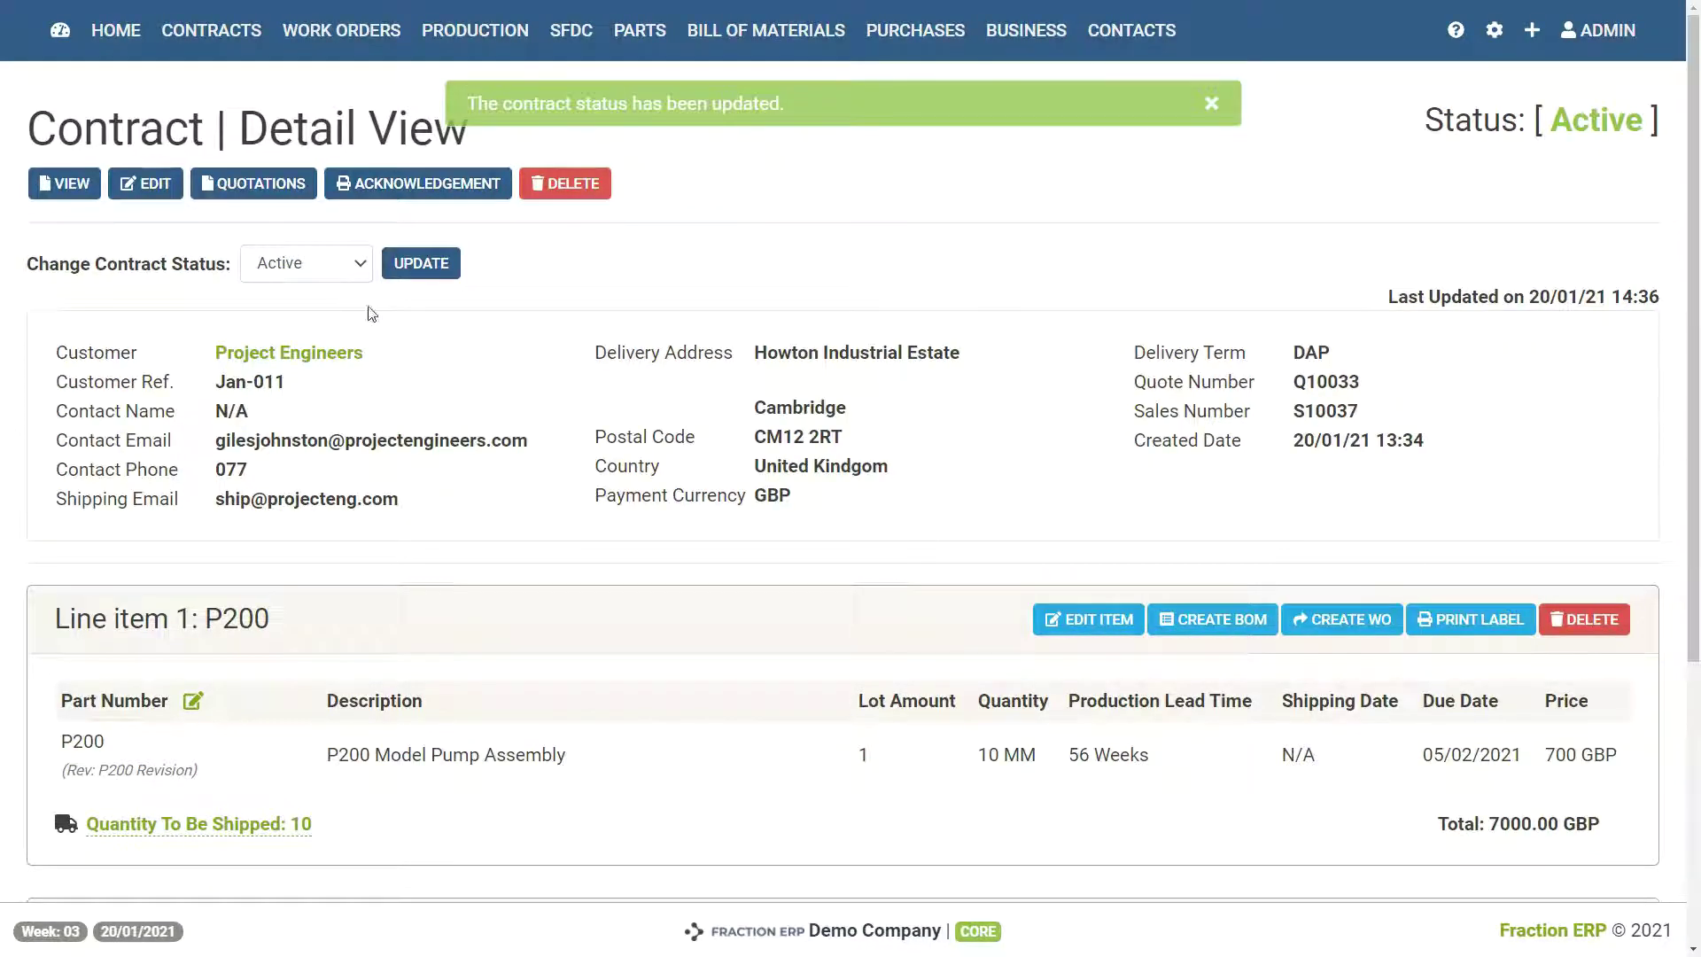
Open the list of all sales order contracts
click(197, 47)
click(200, 78)
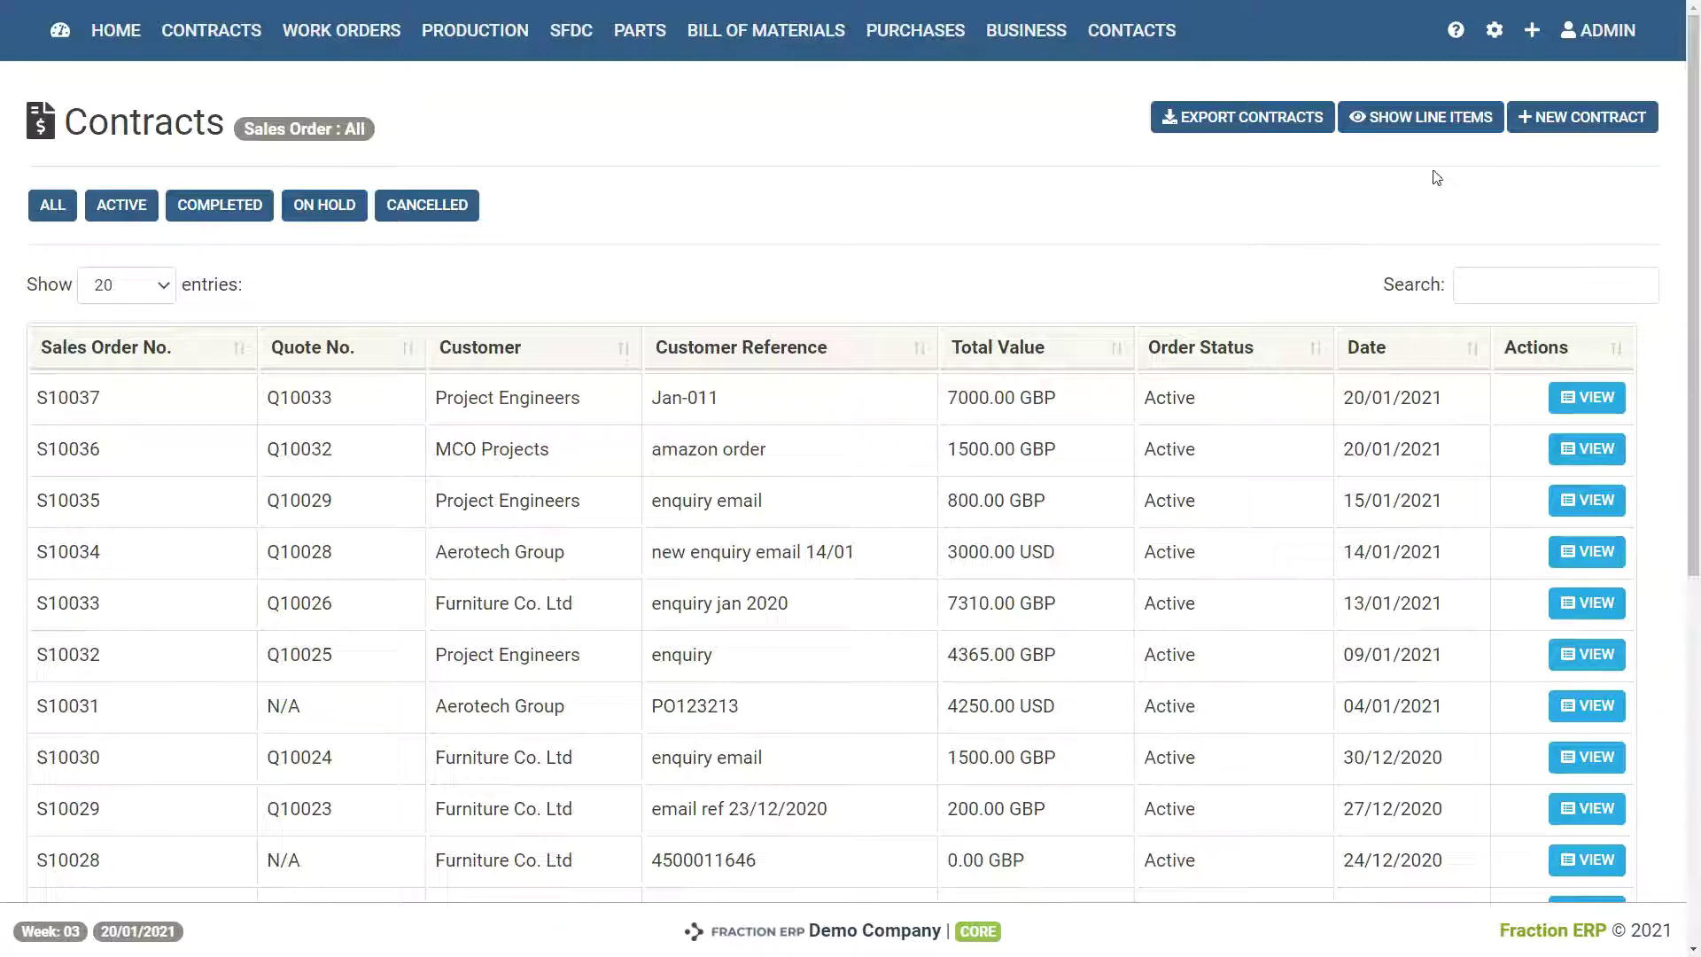
View the blank new contract form, cancel it without entering anything, and return to the home page
click(1531, 30)
click(1487, 84)
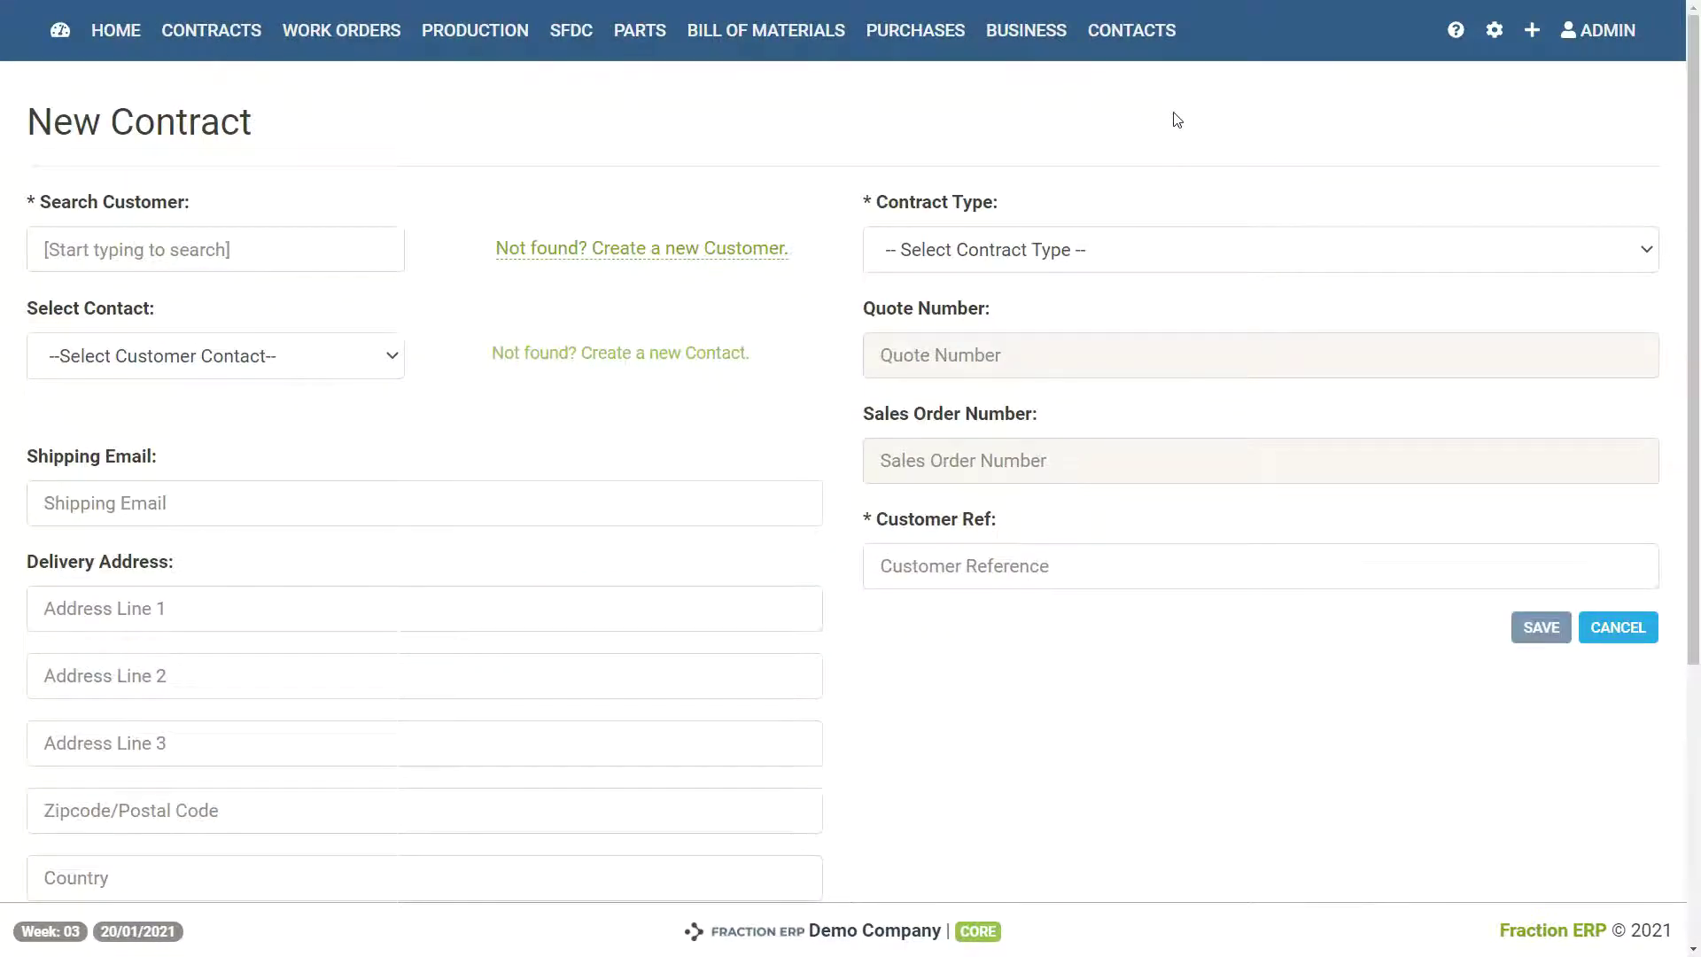
click(1617, 627)
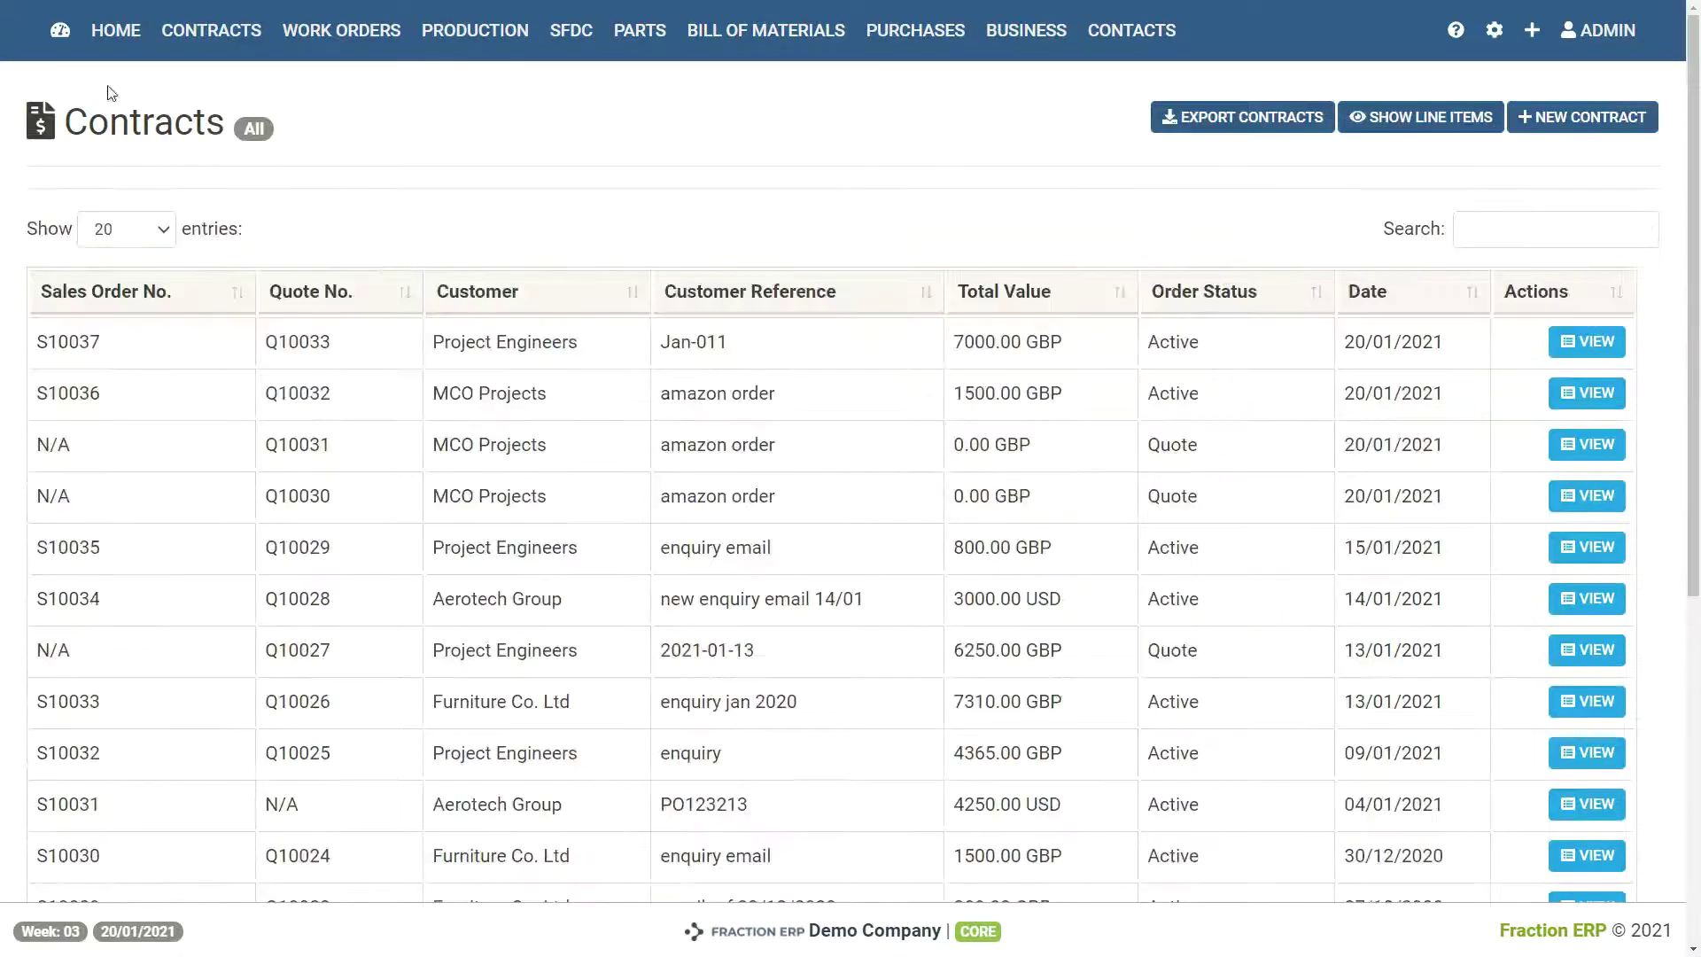
click(114, 32)
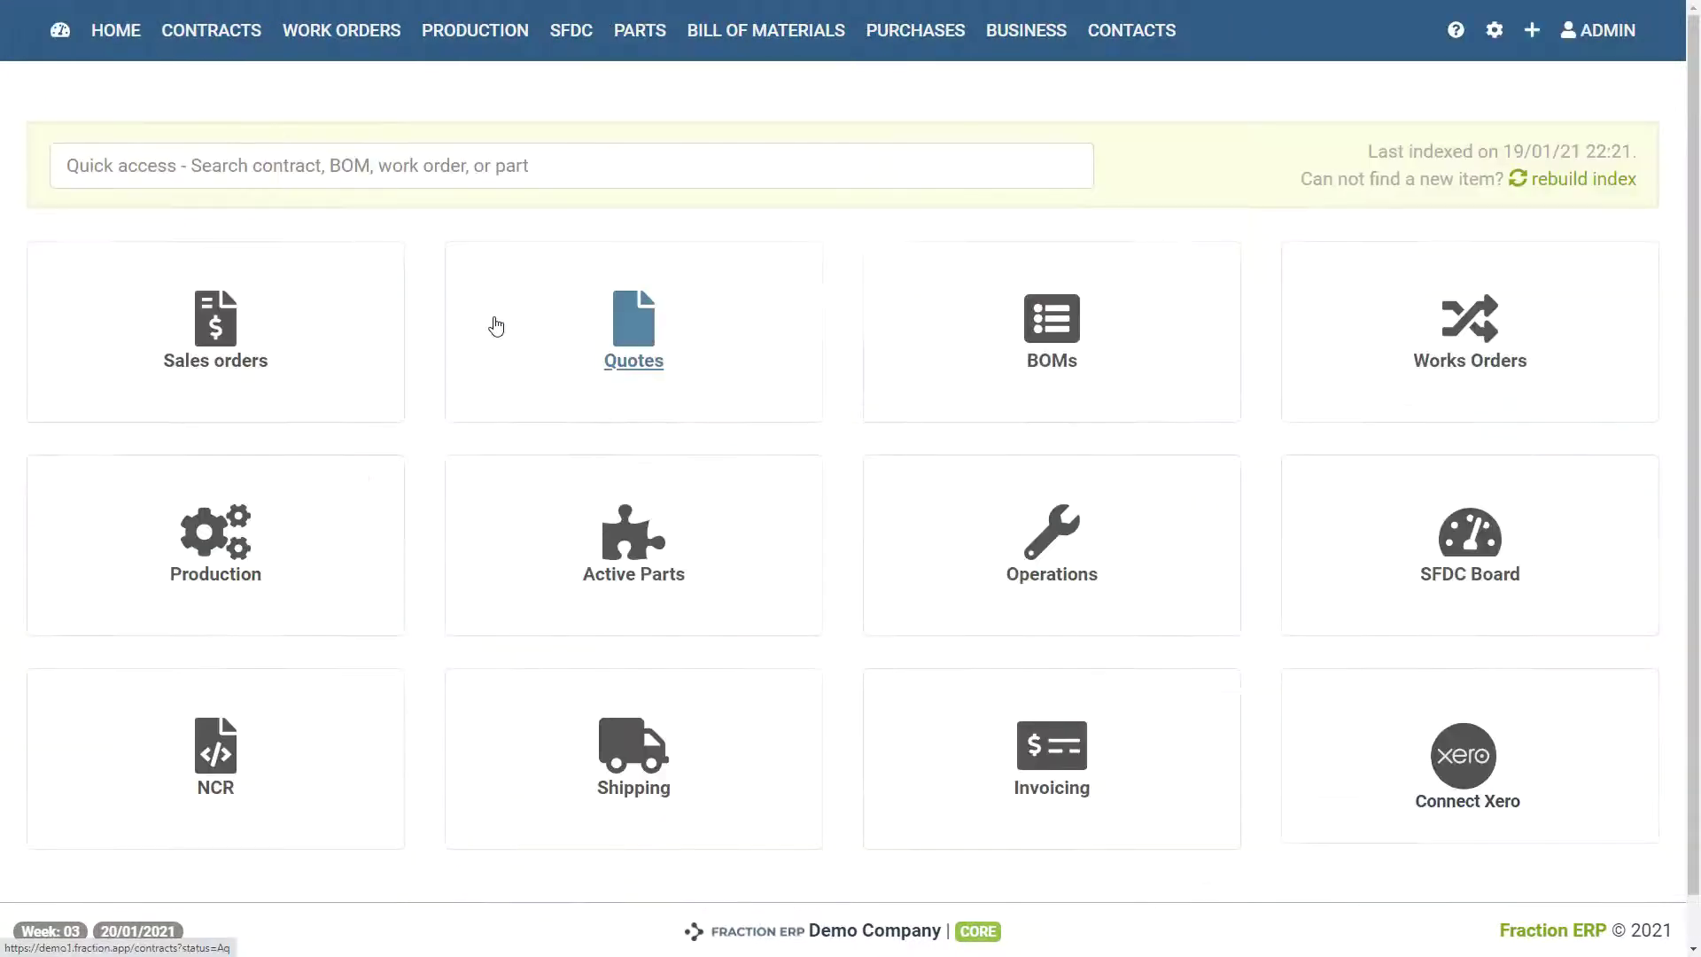